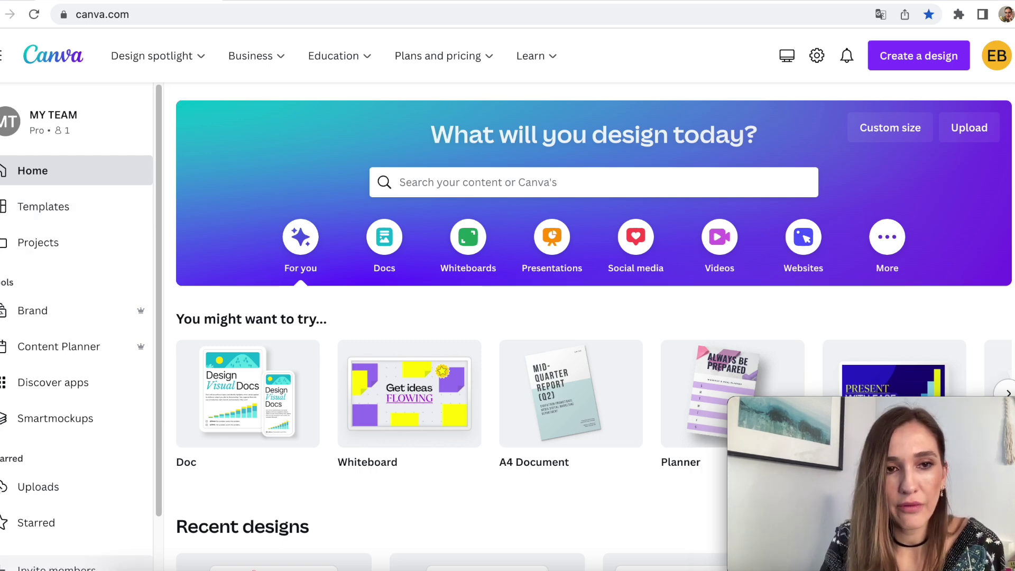
Step: Open the templates library and search it for "planners"
left_click(49, 211)
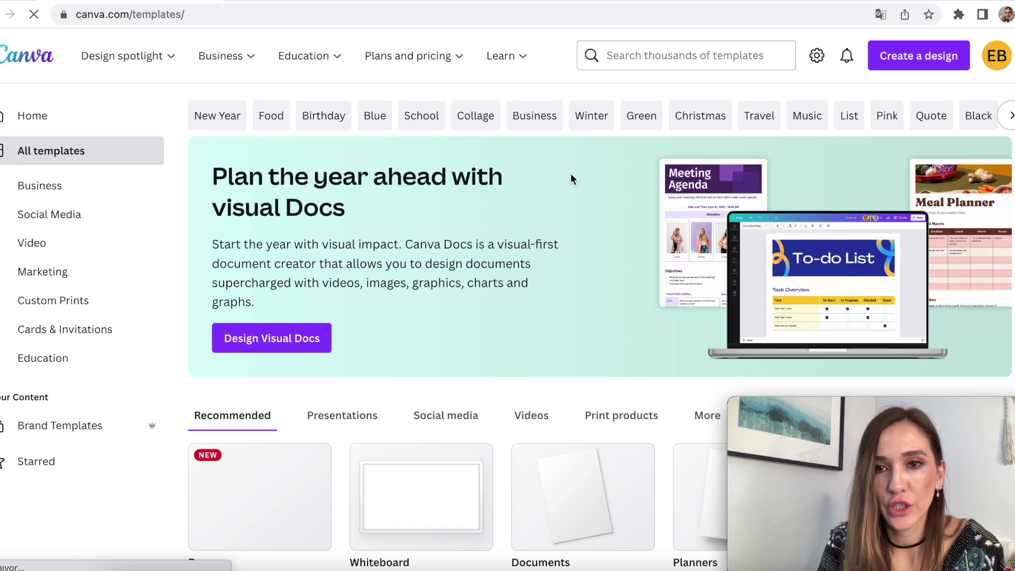
left_click(630, 56)
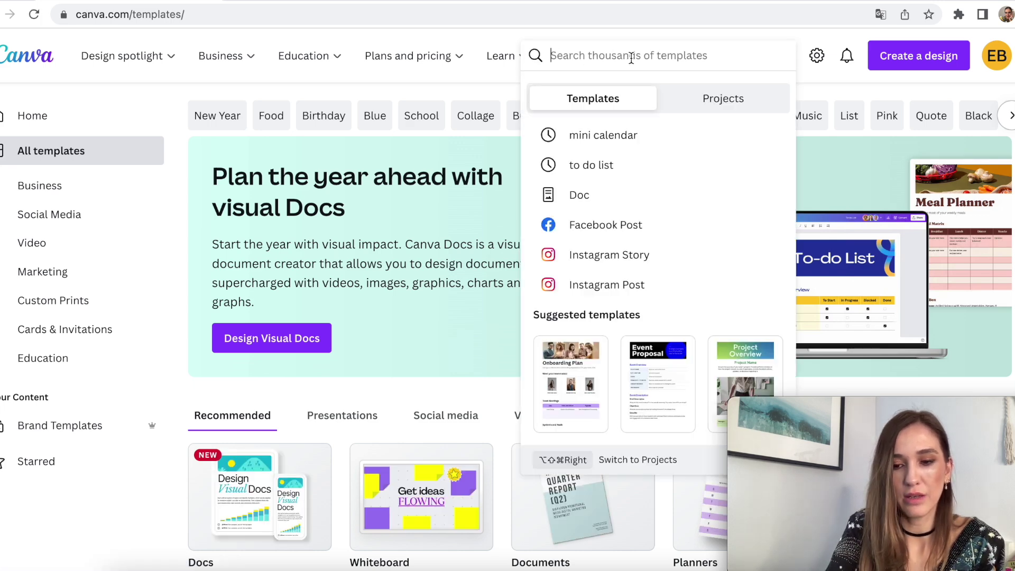
type("planners")
key("Return")
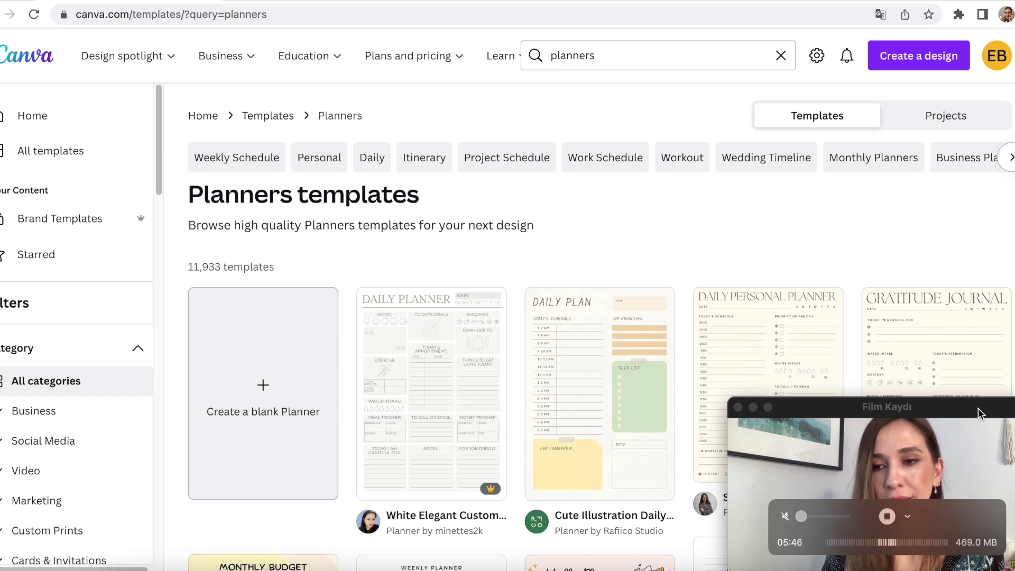
left_click_drag(978, 408, 960, 391)
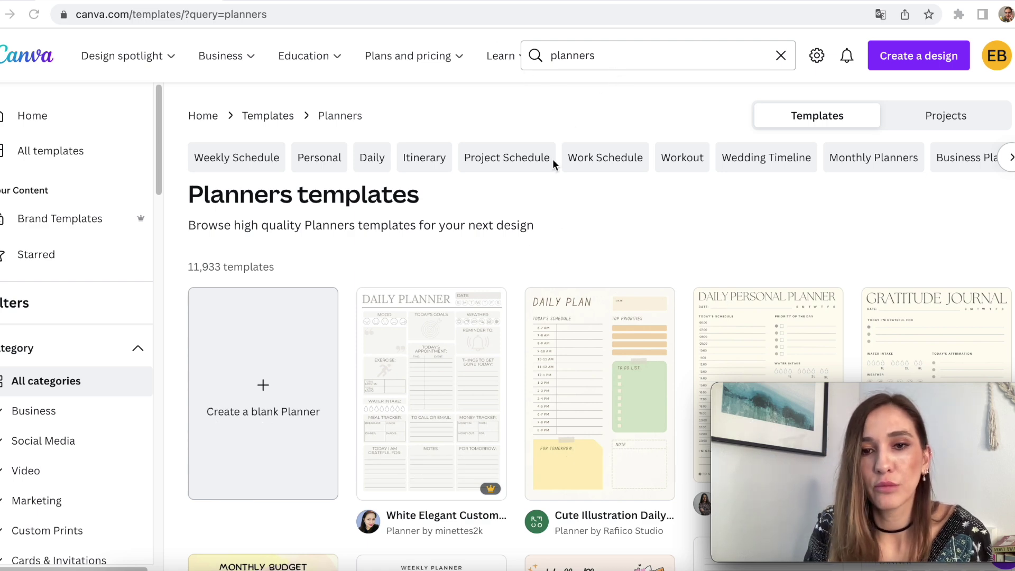
Step: Browse the planner templates, run a search for "weekly planners" and look over those designs
scroll(547, 283, "down", 1)
scroll(547, 277, "down", 8)
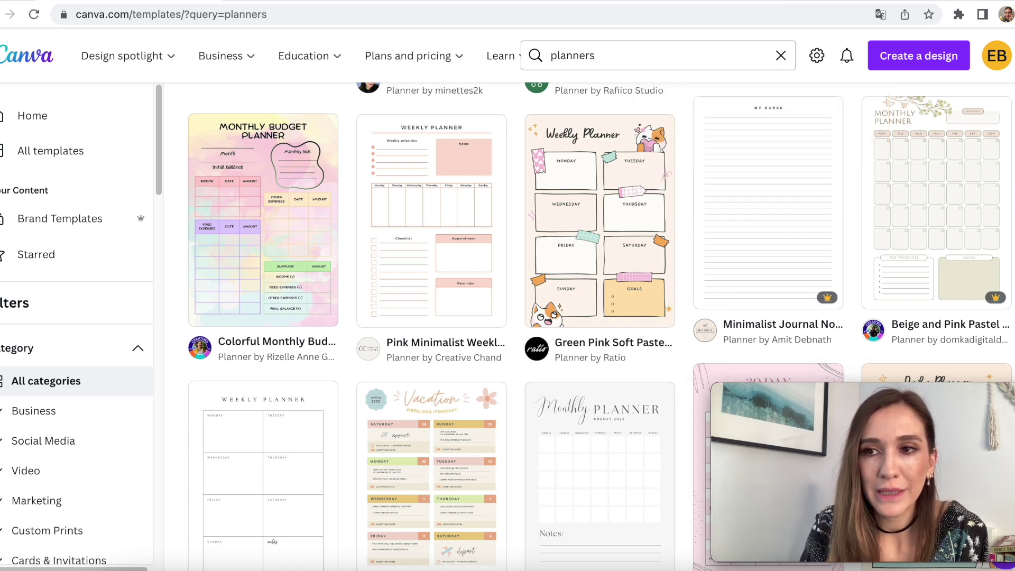
scroll(599, 326, "up", 6)
scroll(600, 326, "down", 1)
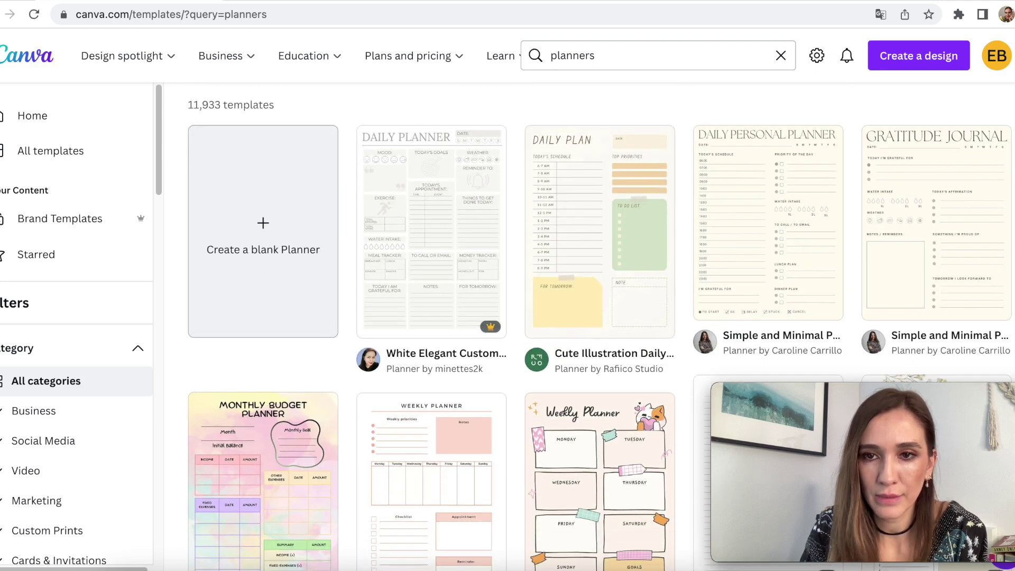
scroll(599, 326, "down", 1)
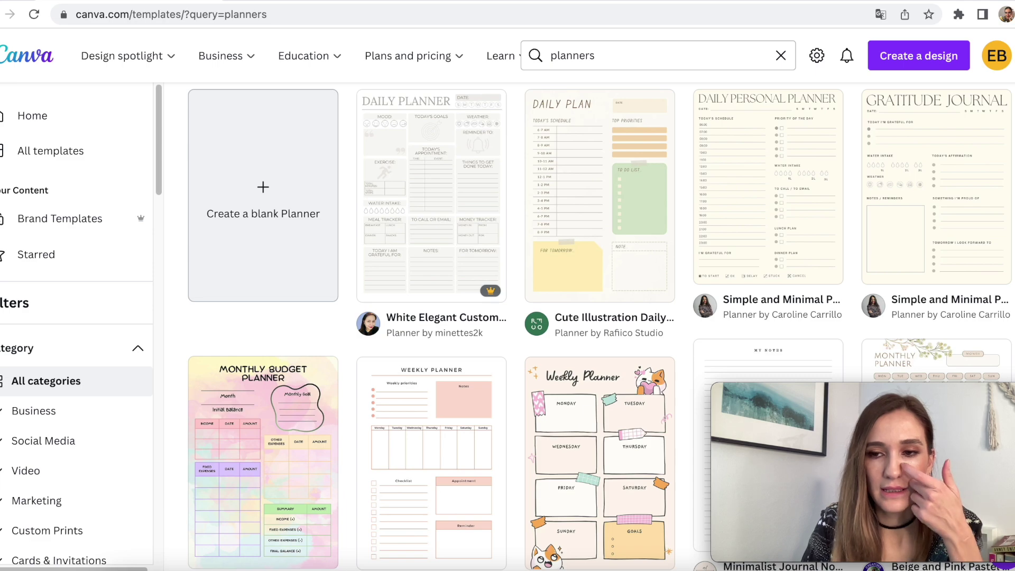
scroll(599, 326, "down", 6)
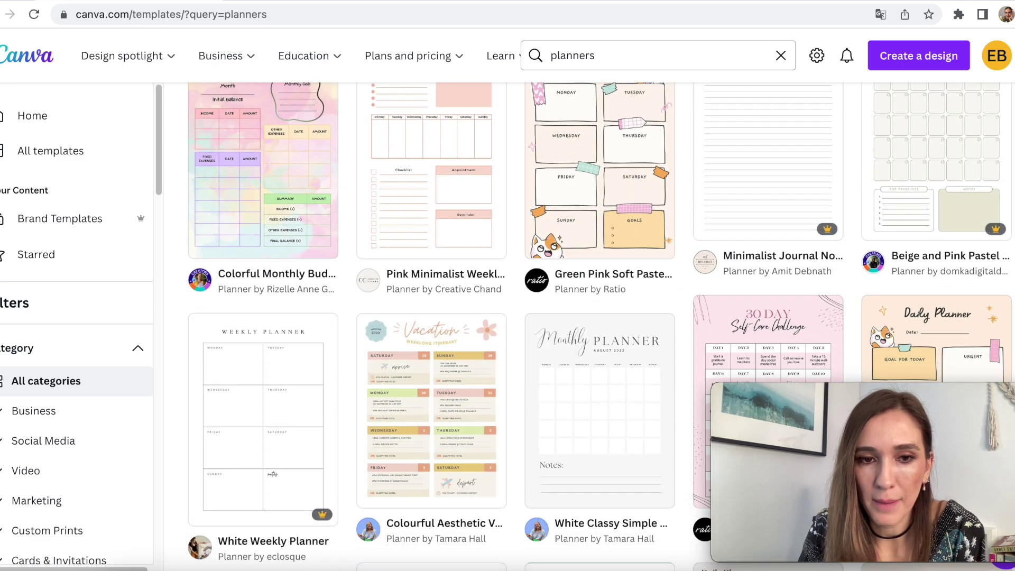
scroll(599, 325, "down", 7)
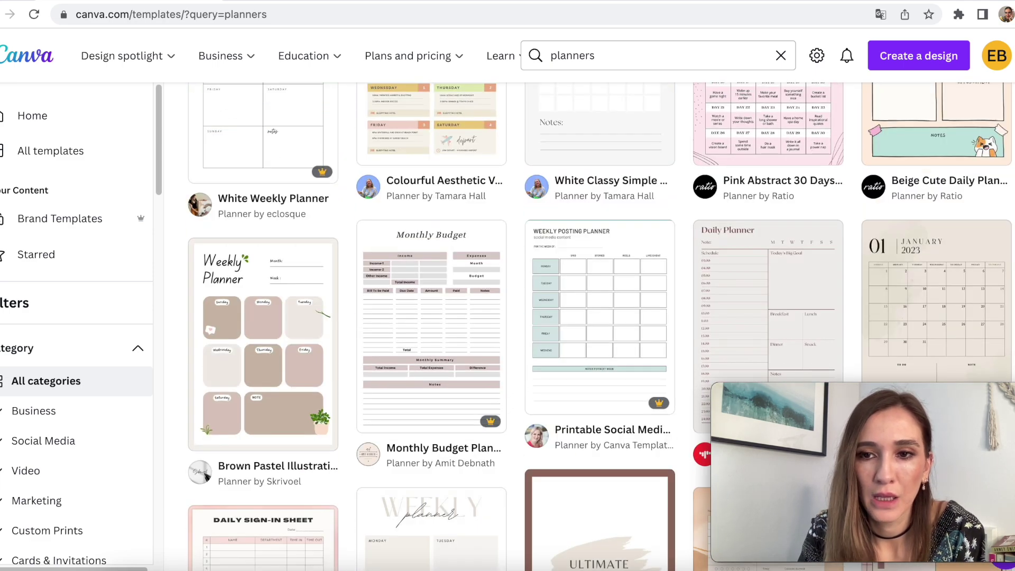
scroll(600, 325, "down", 3)
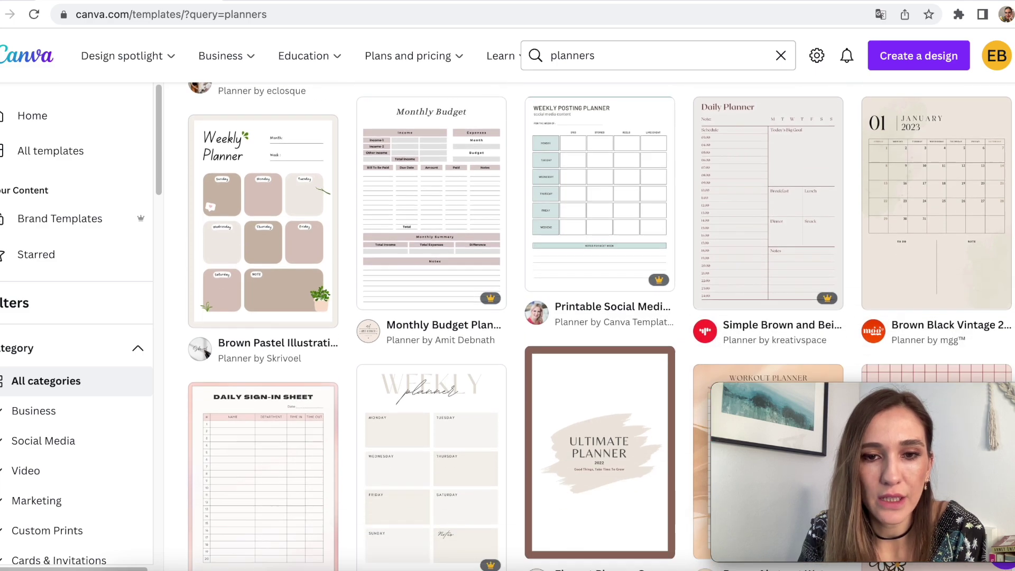
scroll(599, 326, "down", 8)
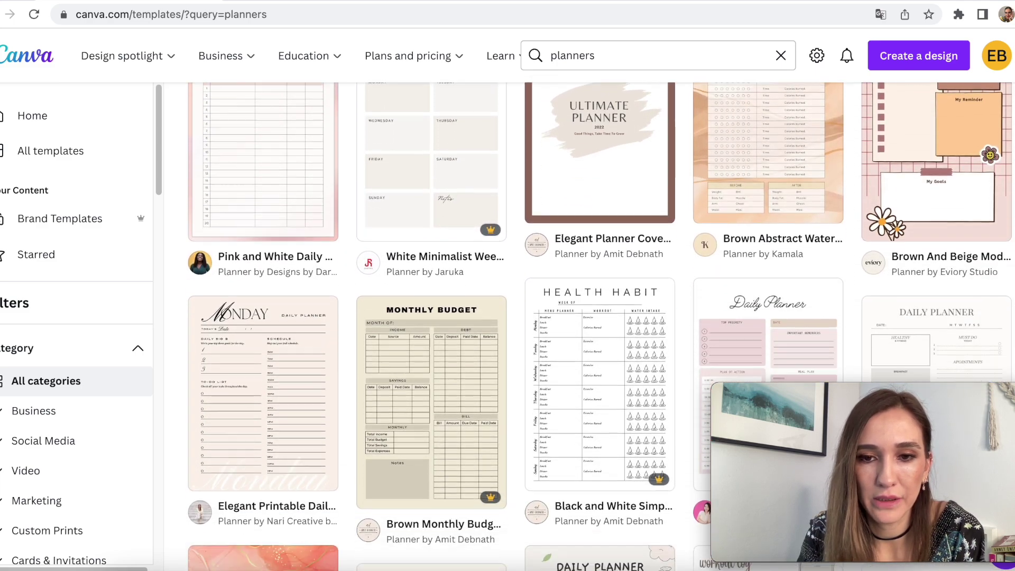
scroll(600, 326, "down", 1)
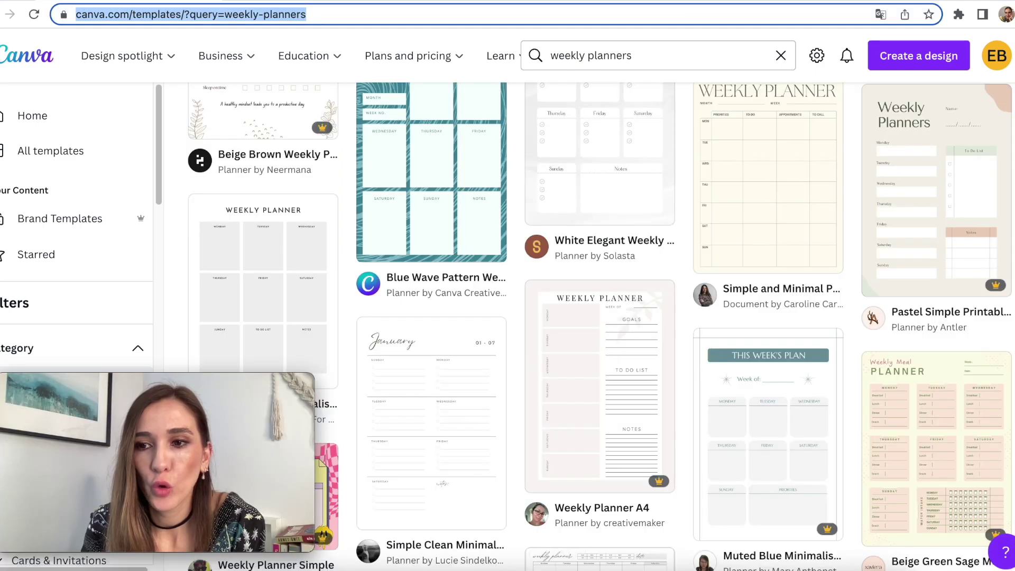
key("Return")
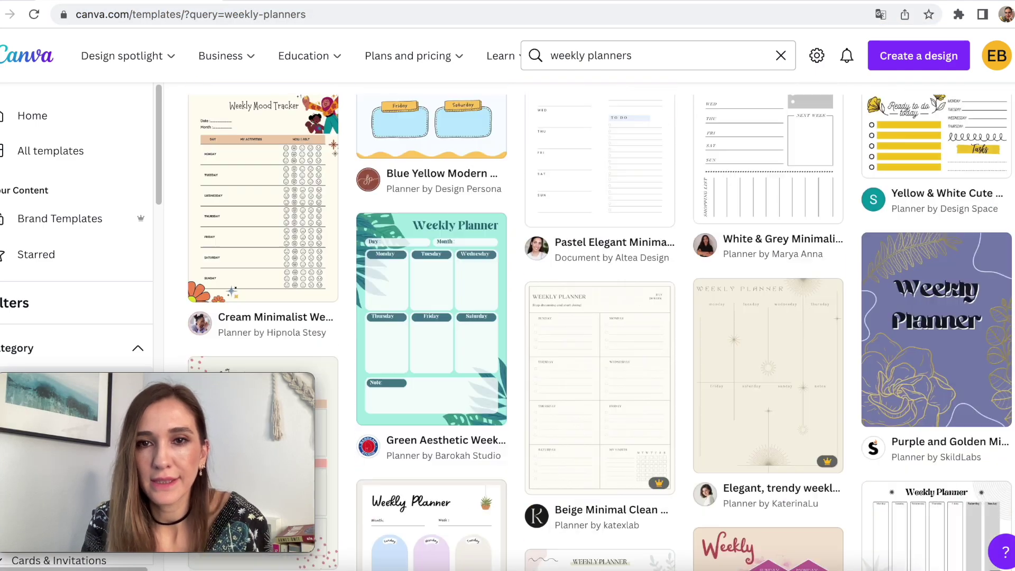
scroll(599, 325, "up", 3)
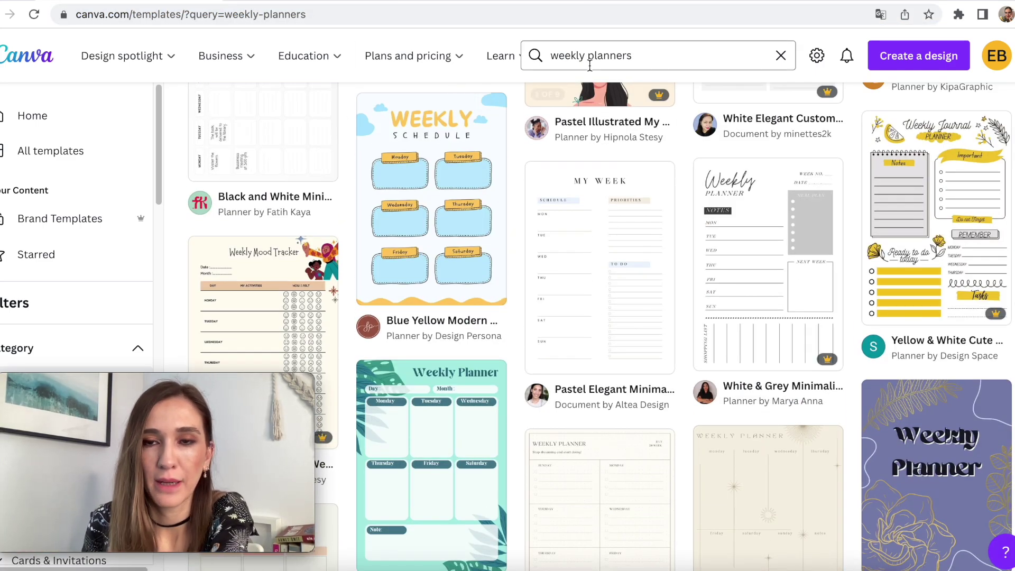
Step: Replace the template search term with "logo" and run the search
left_click(667, 61)
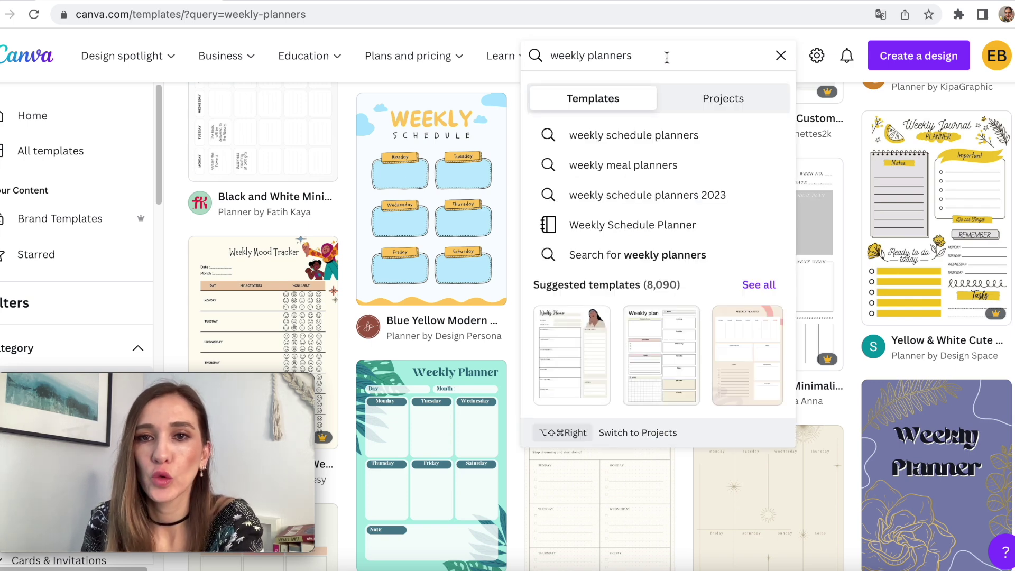
left_click_drag(667, 59, 566, 29)
scroll(562, 31, "up", 3)
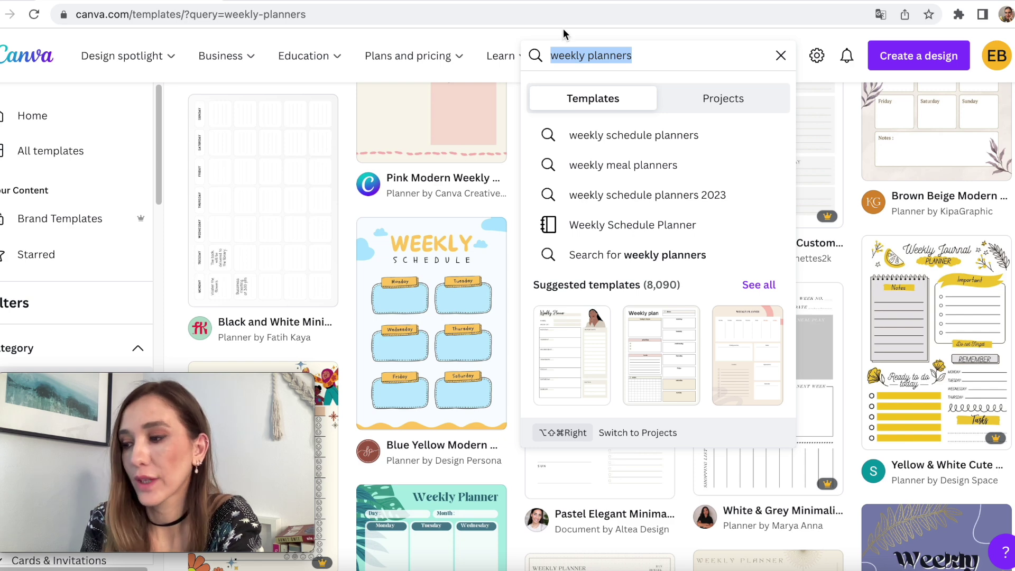
key("BackSpace")
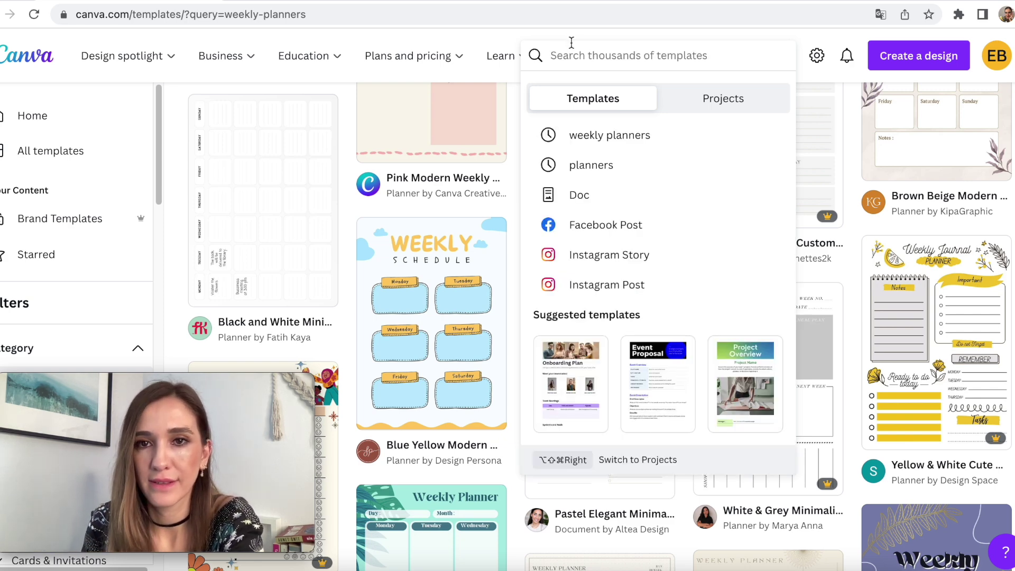
type("logo")
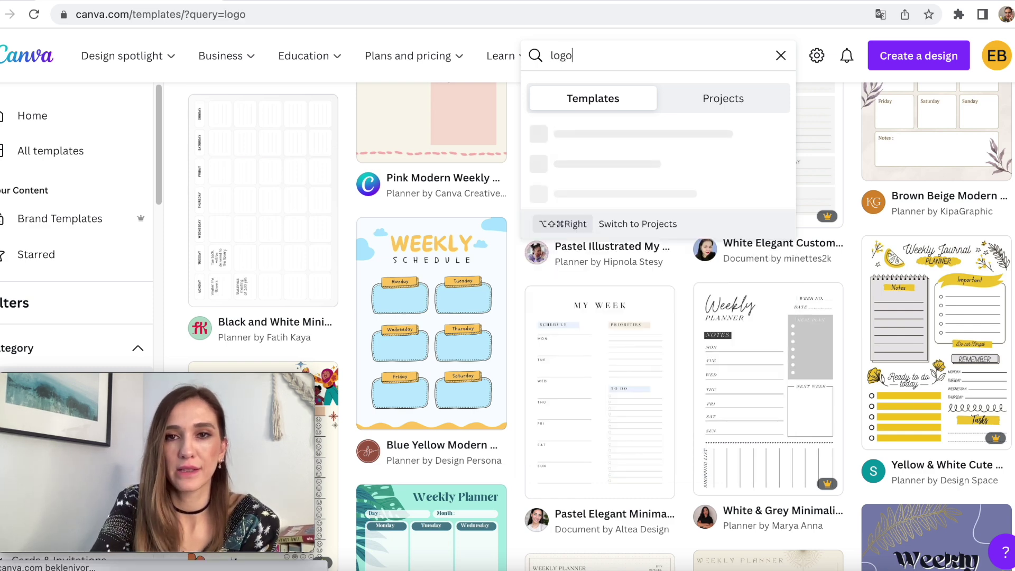
key("Return")
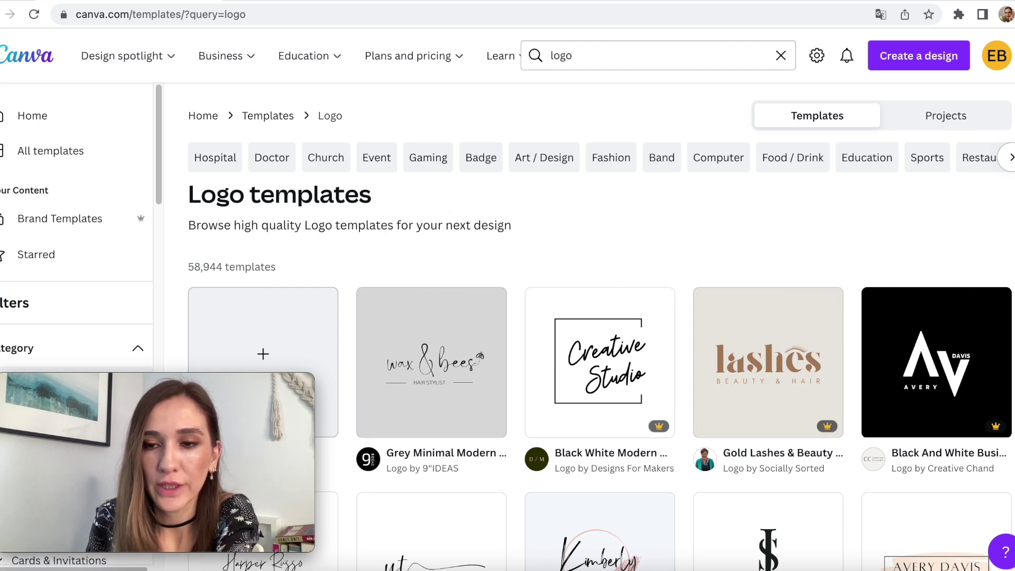
Step: Look through the logo templates to compare the available styles and layouts
scroll(601, 326, "down", 2)
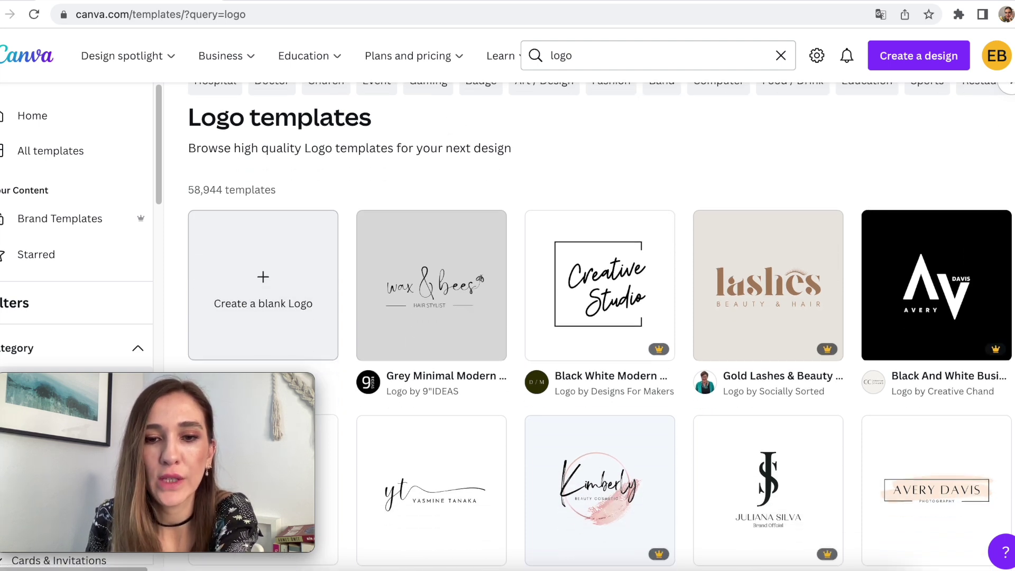
scroll(601, 327, "down", 10)
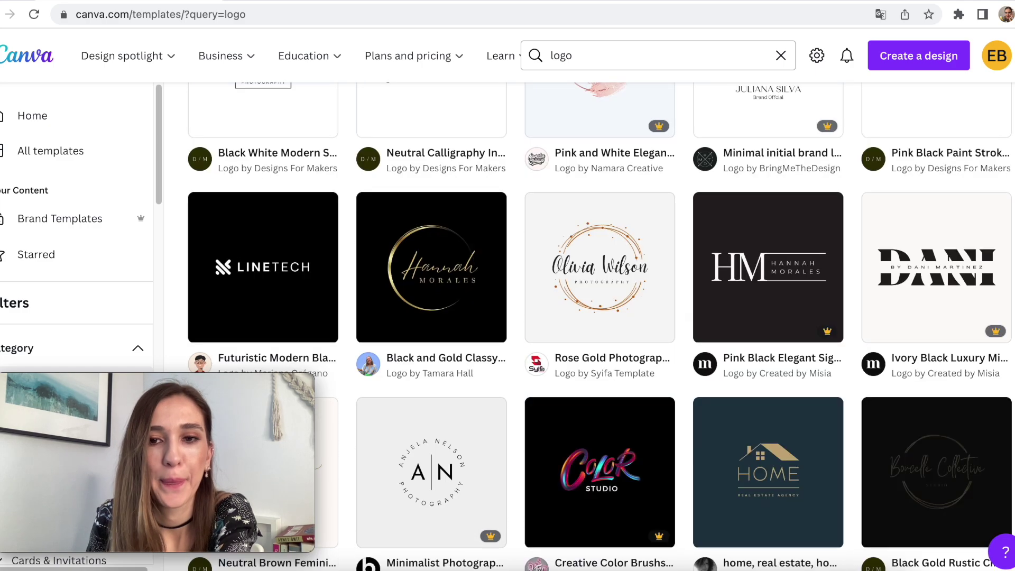
scroll(601, 327, "down", 8)
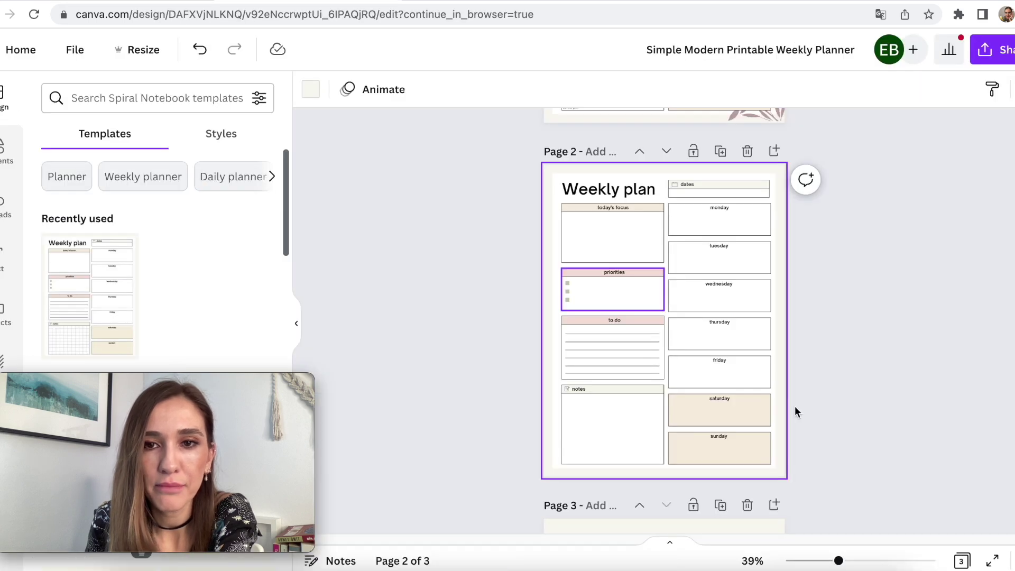
left_click_drag(842, 564, 846, 564)
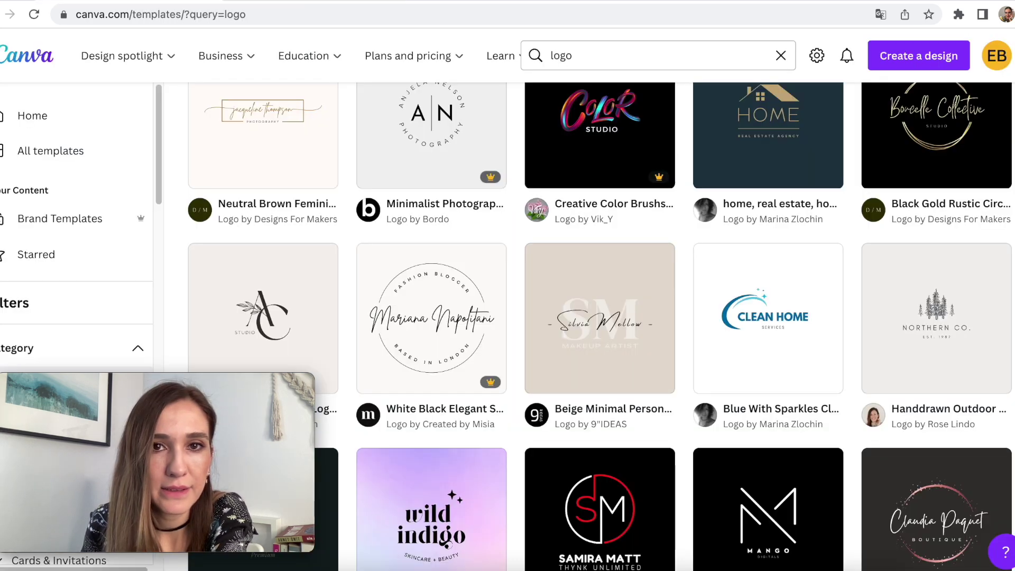
mouse_move(474, 385)
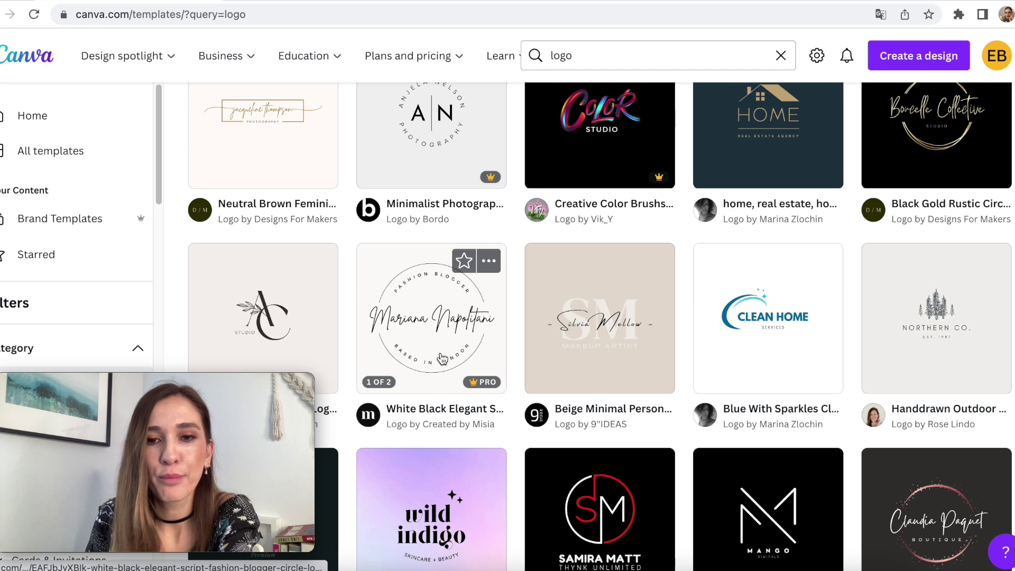
mouse_move(652, 184)
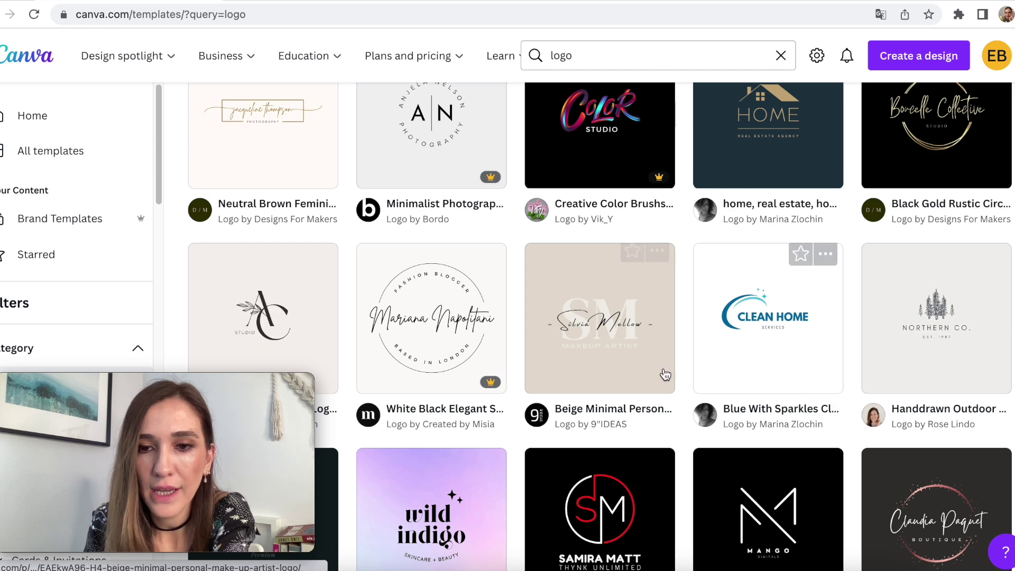
scroll(730, 376, "down", 5)
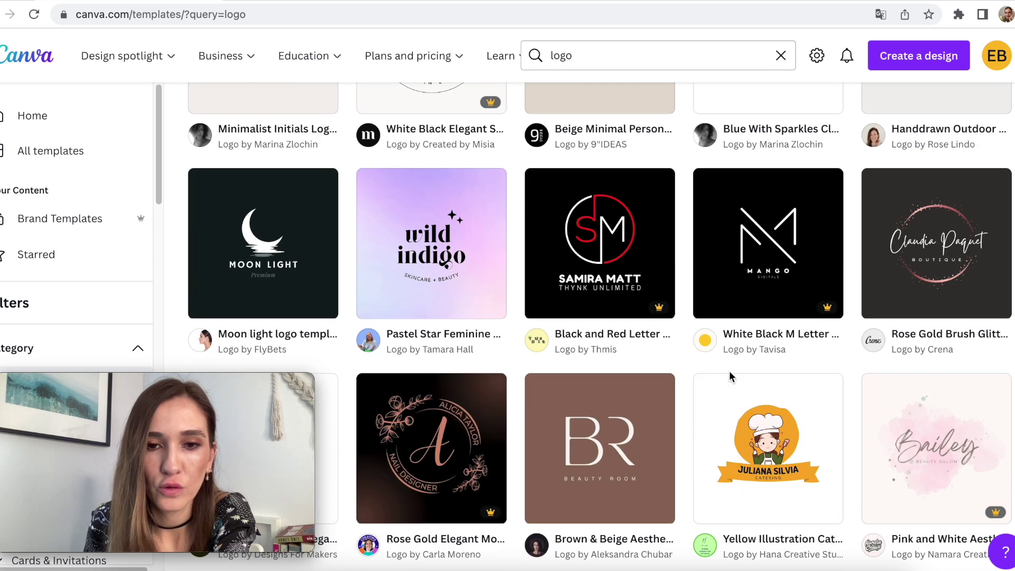
scroll(730, 377, "down", 3)
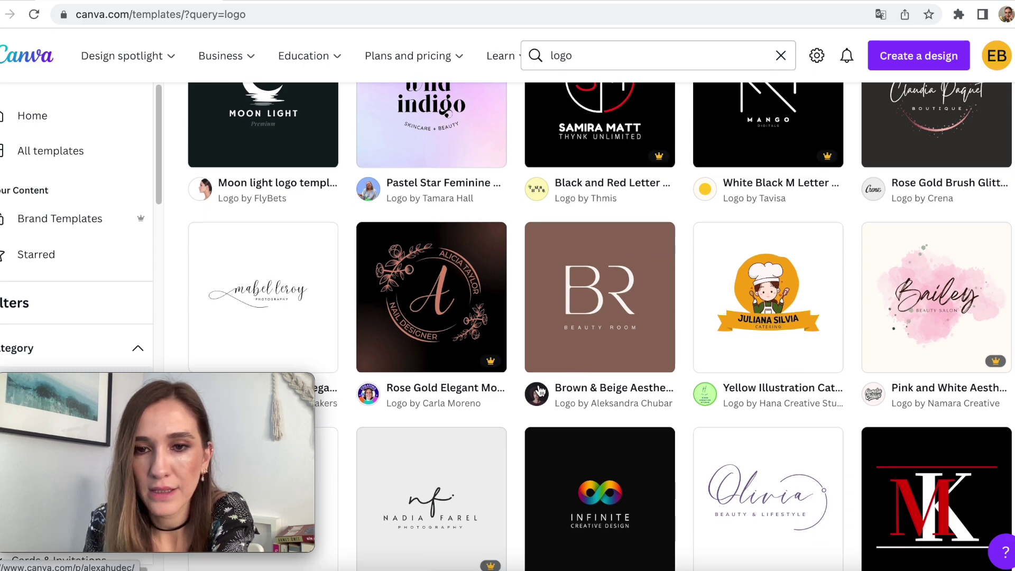
scroll(574, 378, "down", 10)
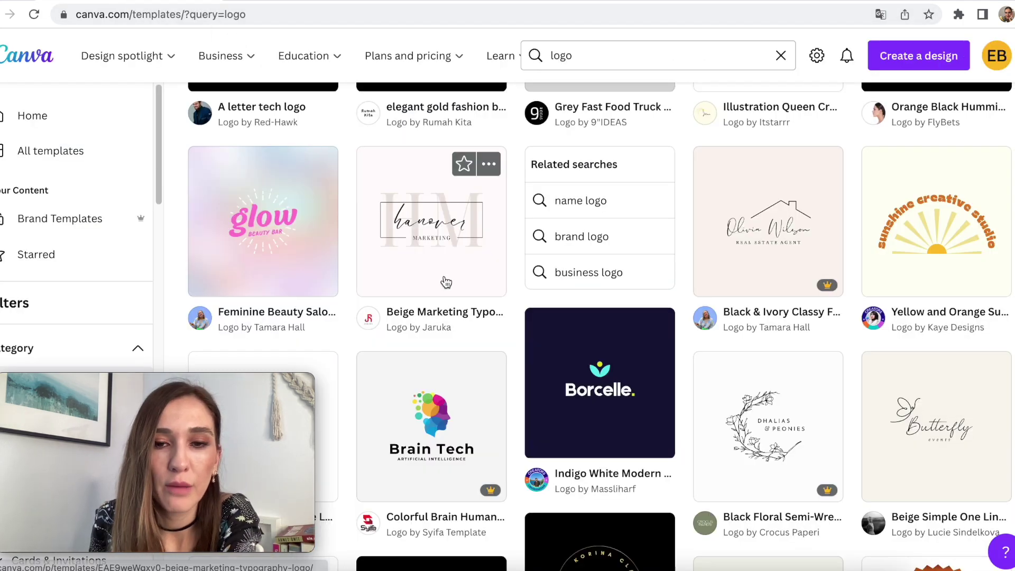
Step: Replace the logo query with a template search for "weekly template"
scroll(465, 169, "up", 10)
left_click(574, 57)
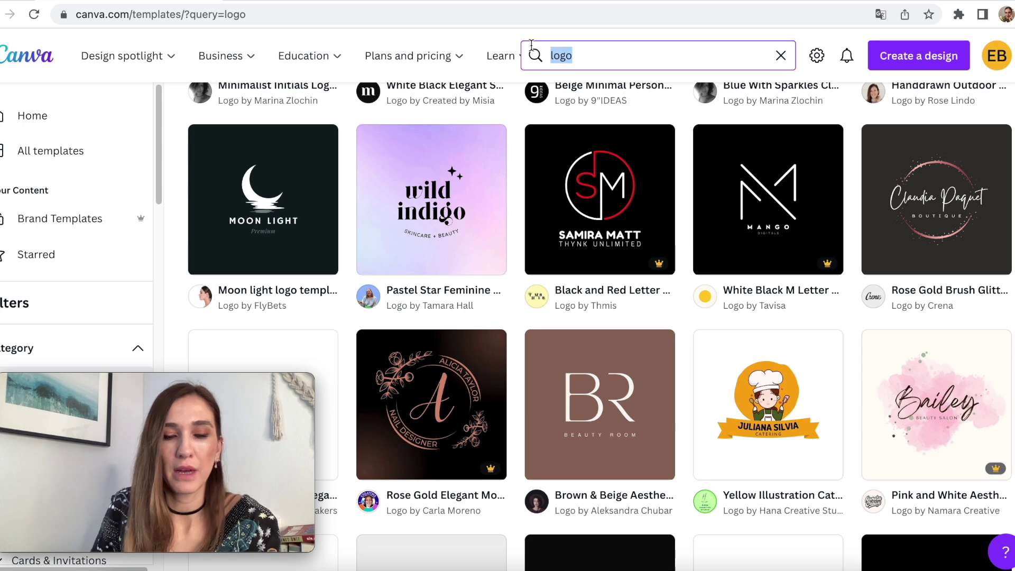
type("weekl")
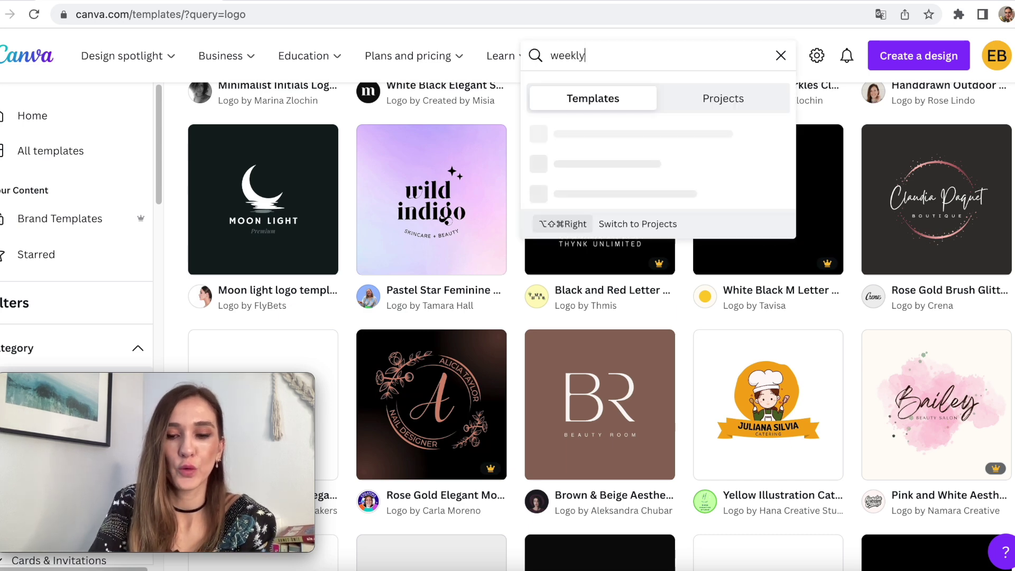
type("y")
left_click(600, 188)
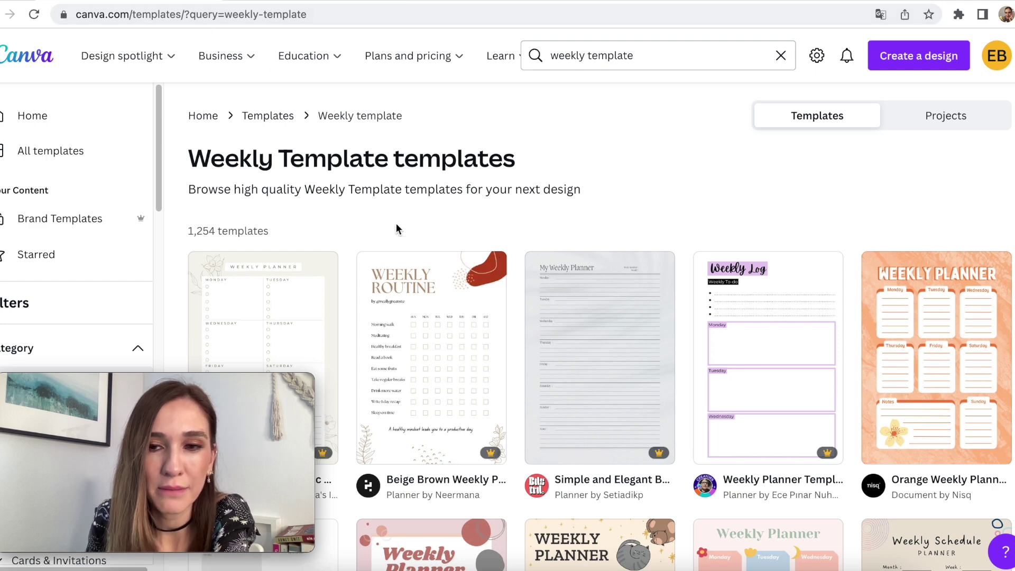
Step: Open the Beige Brown Weekly Planner Template from the search results for customization
scroll(596, 414, "down", 1)
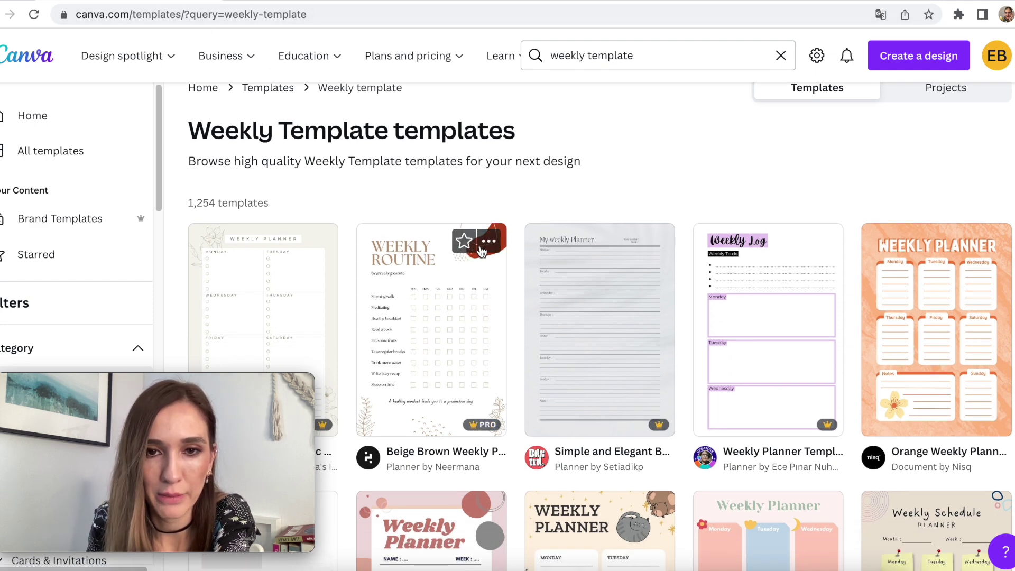
left_click(488, 243)
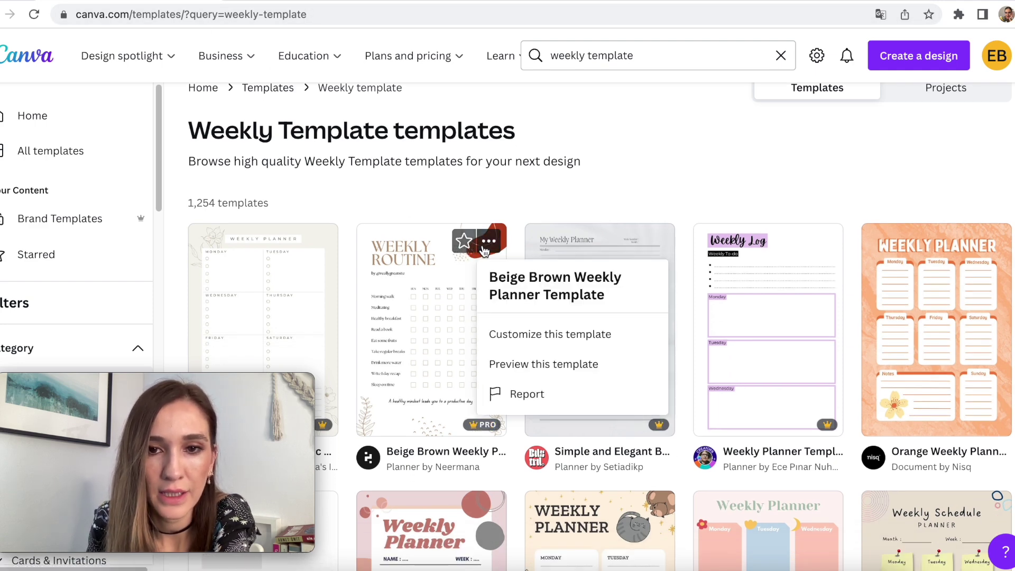
left_click(537, 341)
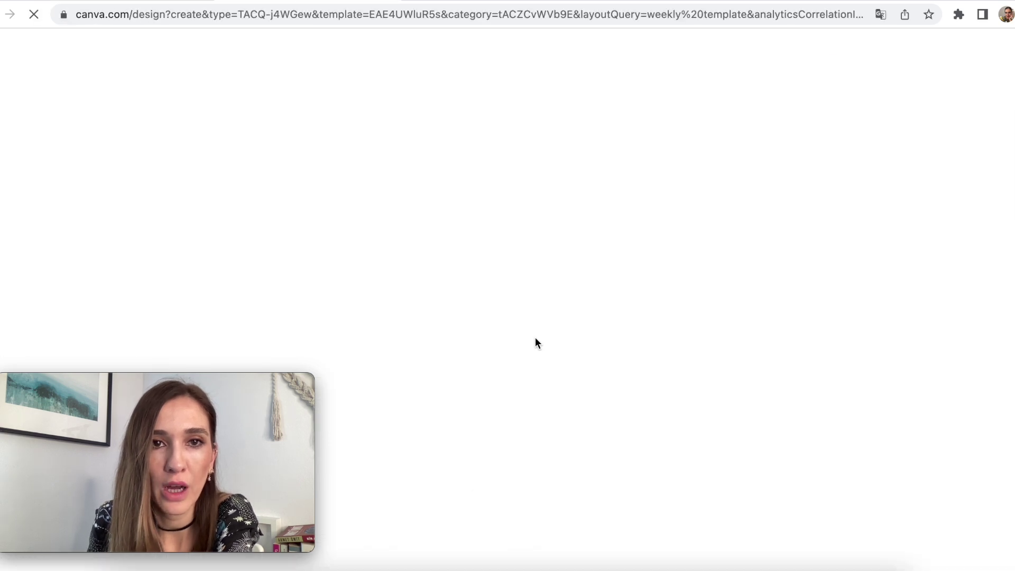
left_click(532, 376)
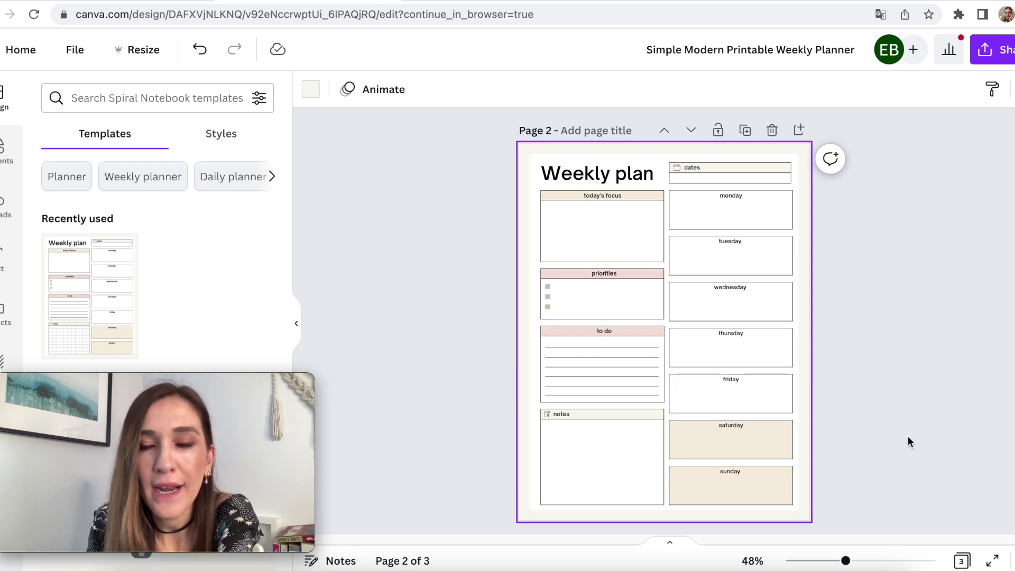
Step: Change the font of the "Weekly plan" title to Amstrong Script
left_click(562, 171)
left_click(364, 89)
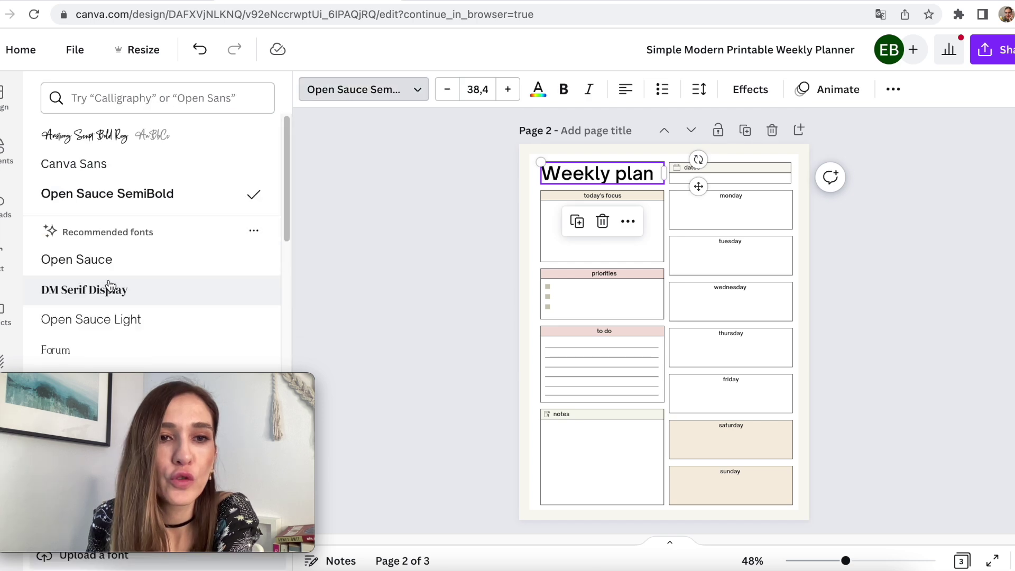
left_click(75, 142)
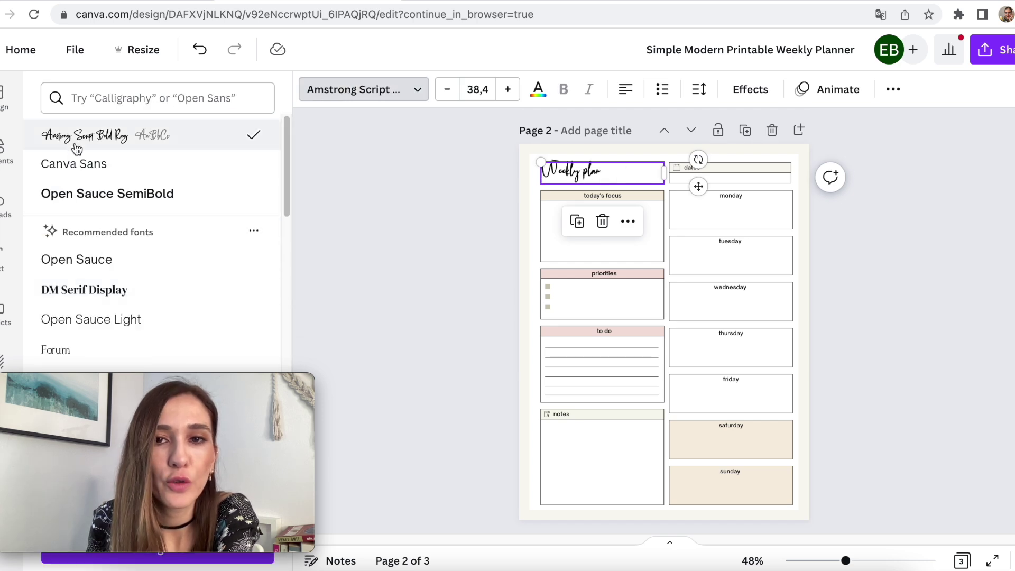
Step: Delete the "today's focus" heading and the lower two checkboxes in the priorities section
left_click(592, 196)
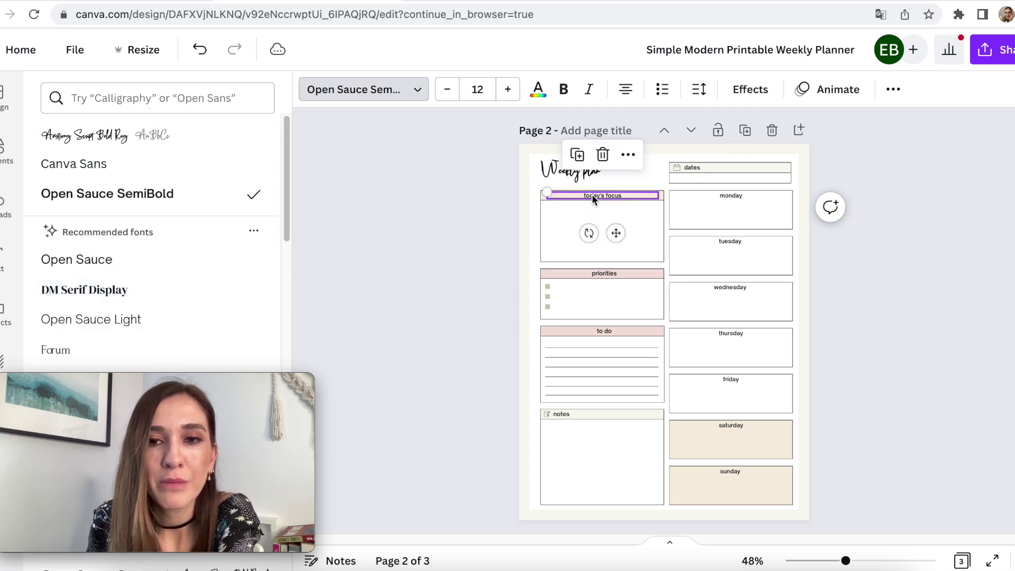
left_click(601, 155)
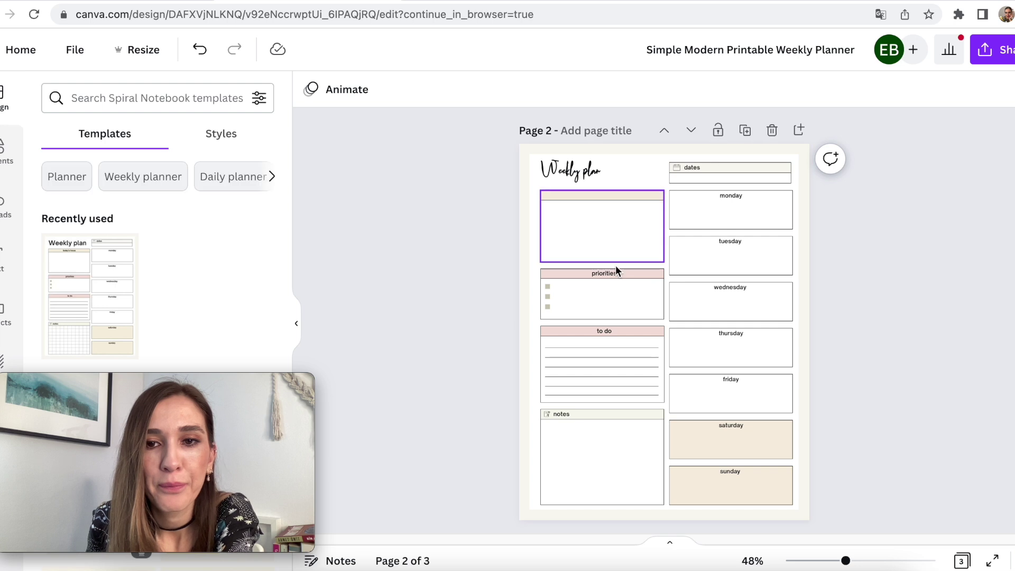
left_click(548, 306)
left_click(546, 270)
left_click(547, 297)
left_click(546, 256)
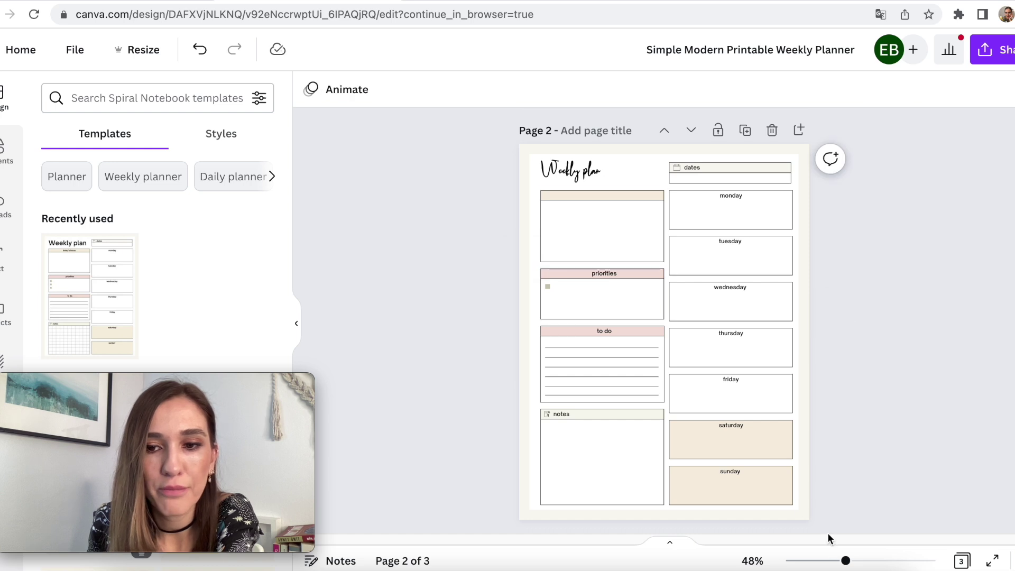
Step: Fill the sunday box with the dark gray from the document colors
left_click(758, 483)
left_click(389, 88)
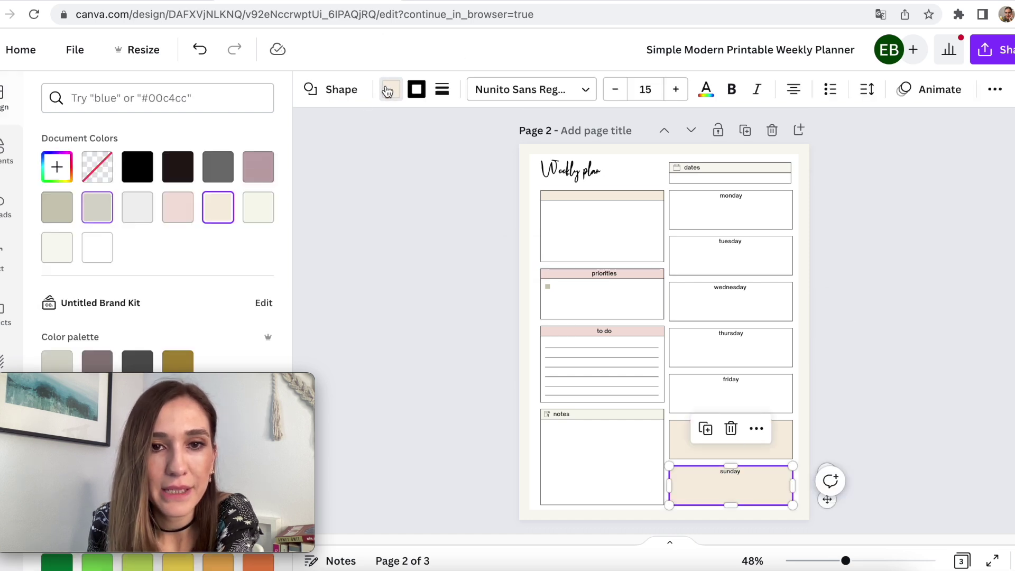
left_click(223, 166)
Step: Remove the tuesday box together with its "tuesday" label from the planner page
left_click(710, 255)
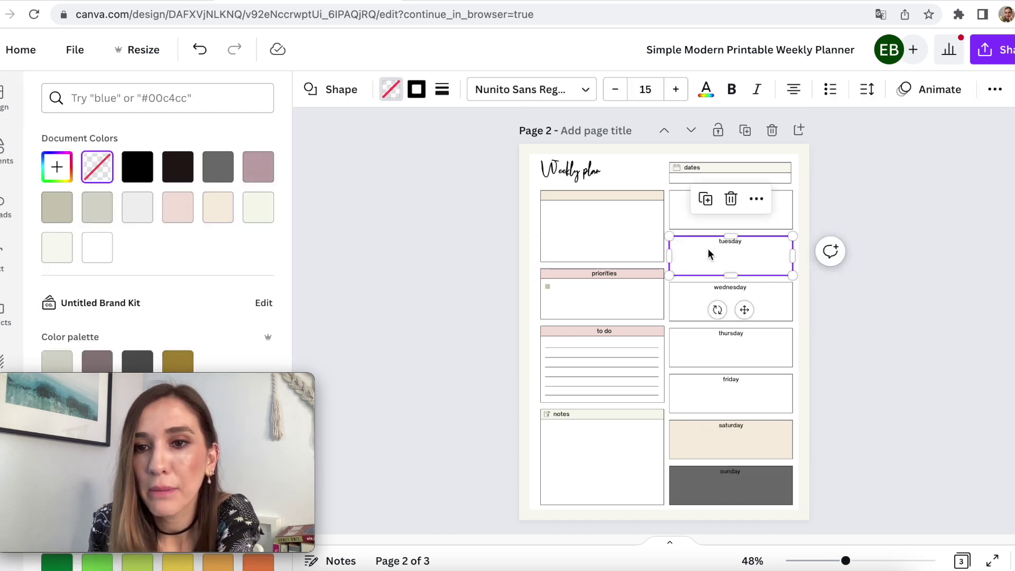
left_click_drag(688, 259, 846, 269)
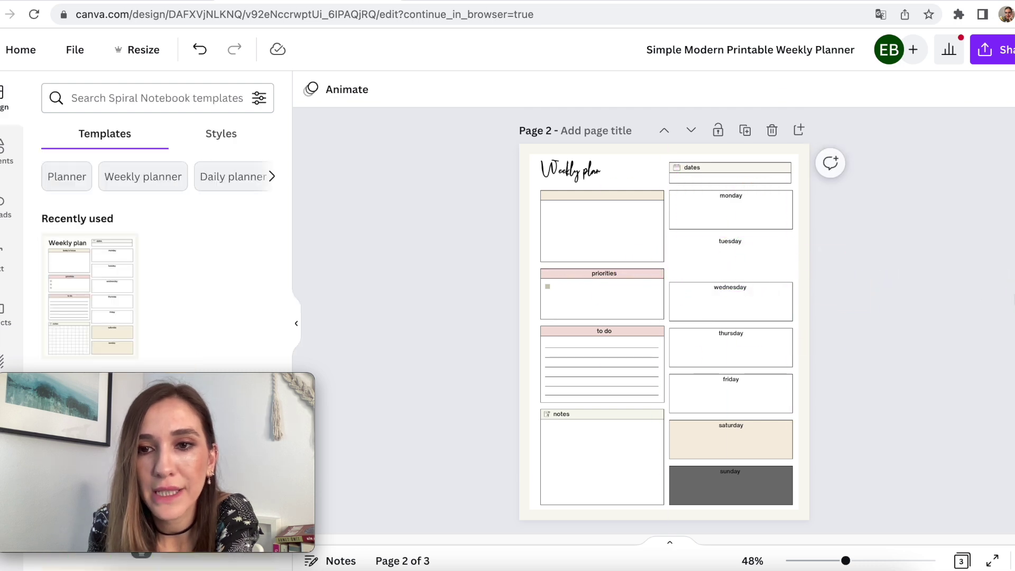
left_click(722, 236)
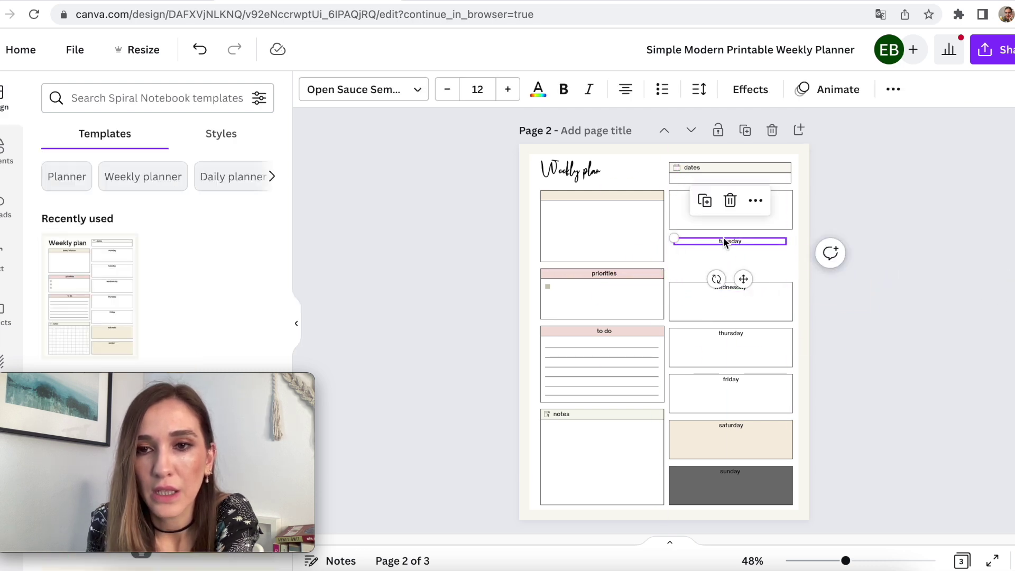
left_click(729, 199)
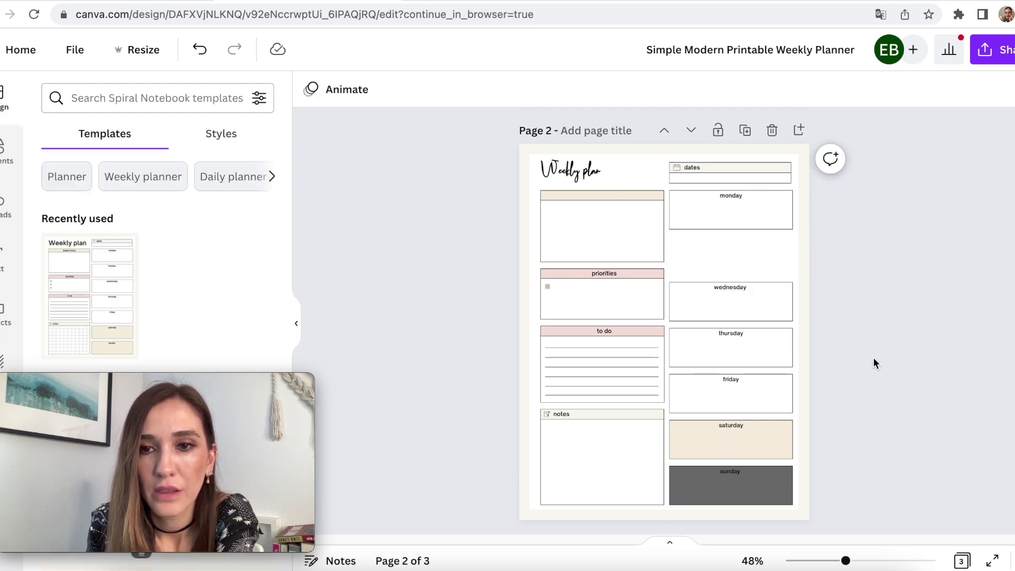
left_click(553, 415)
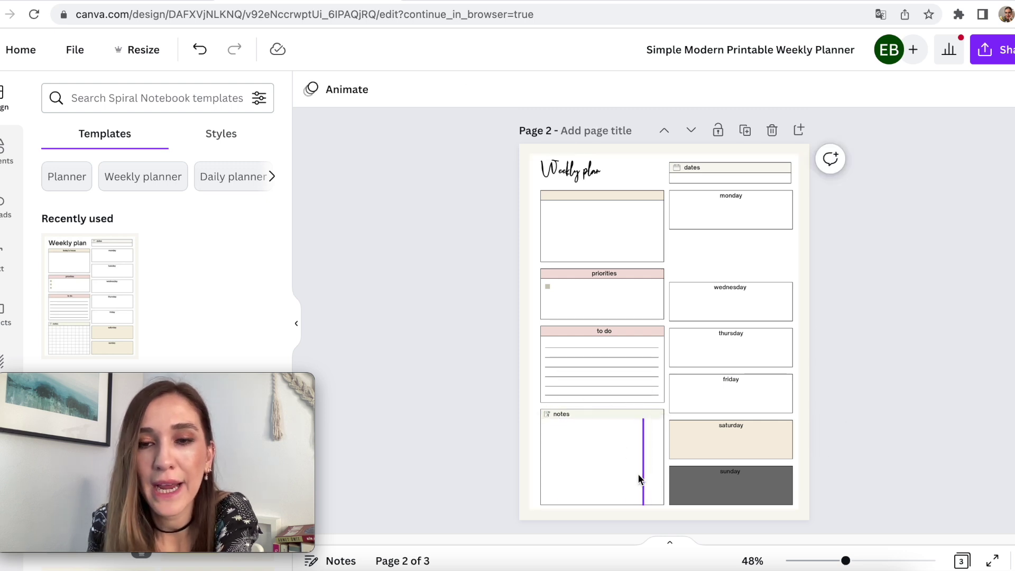
left_click(697, 211)
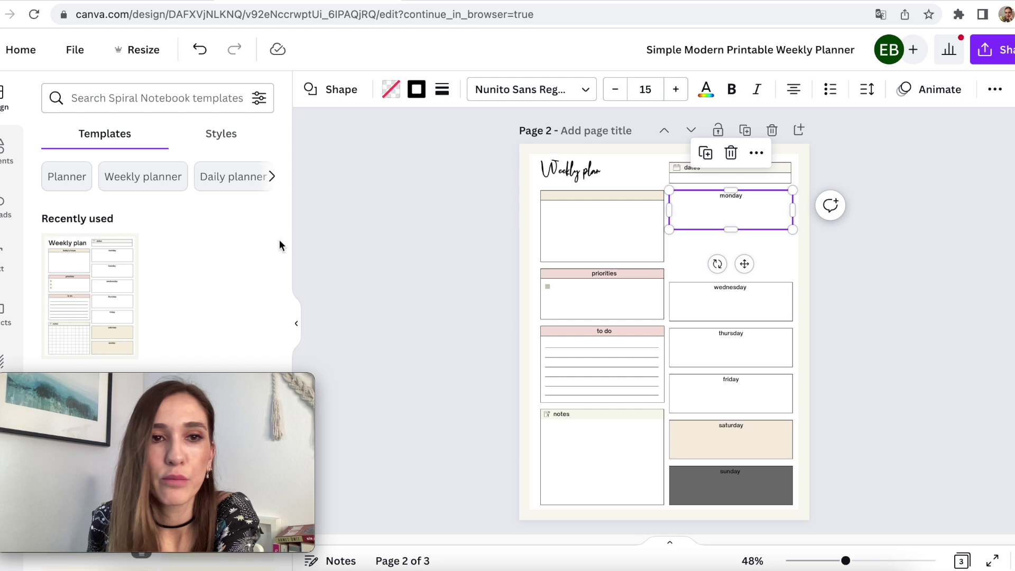
Step: Add the Virgo symbol and the sitting dog graphic from the recently used elements, placing both at small size in the notes area
left_click(4, 148)
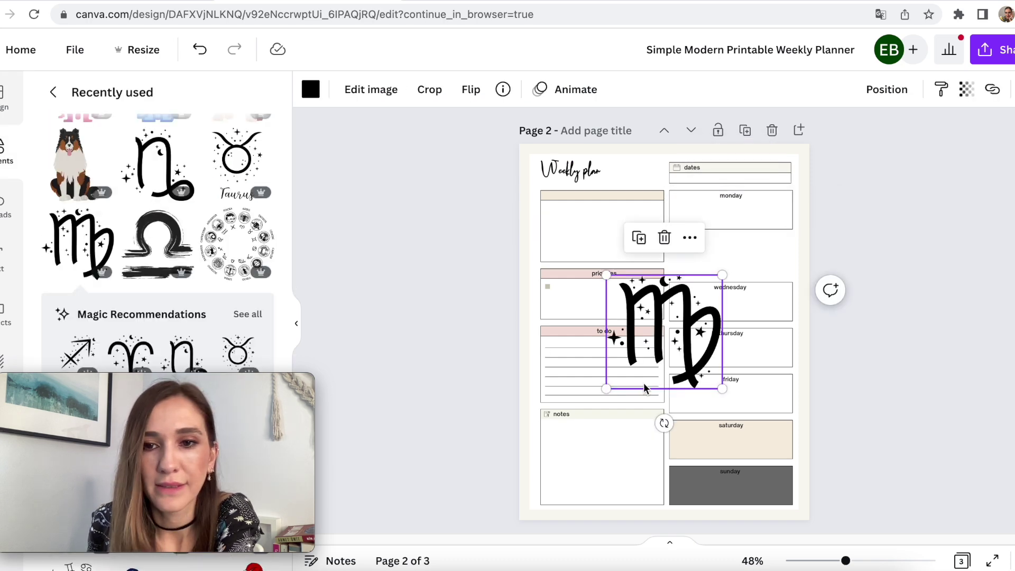
left_click_drag(608, 387, 564, 446)
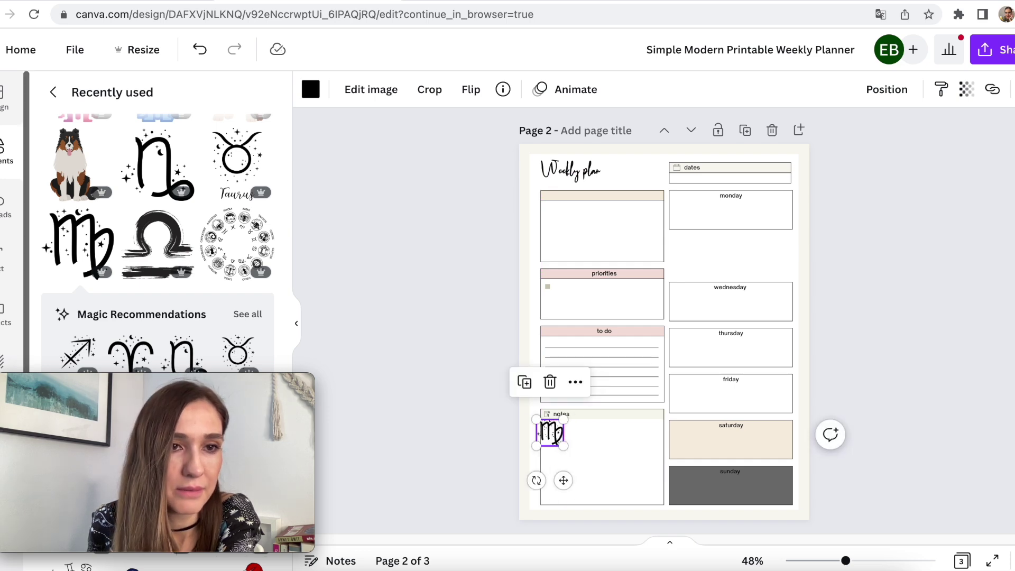
left_click(71, 164)
left_click_drag(547, 484, 554, 547)
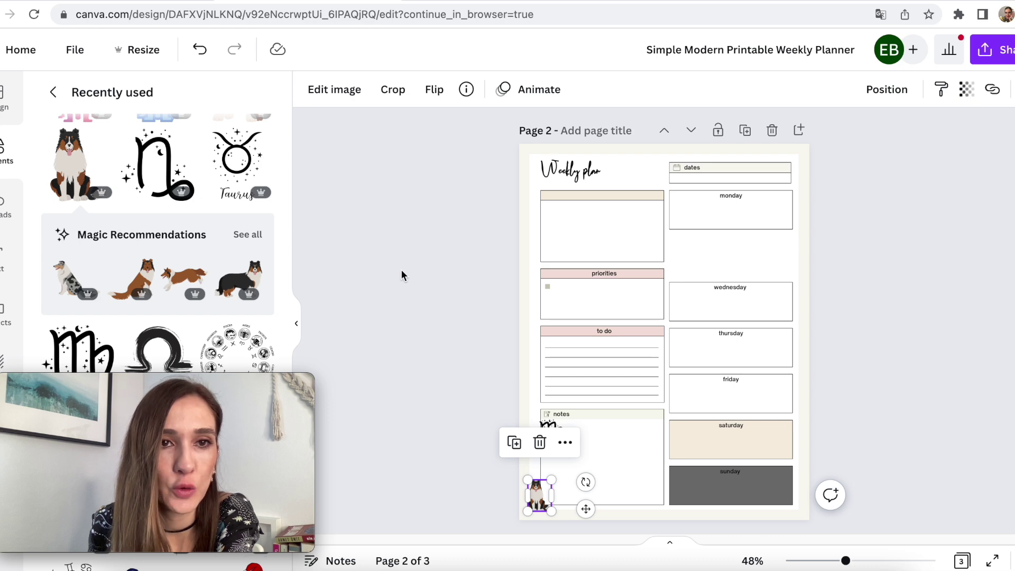
Step: Turn on rulers and guides for the planner design
left_click(79, 57)
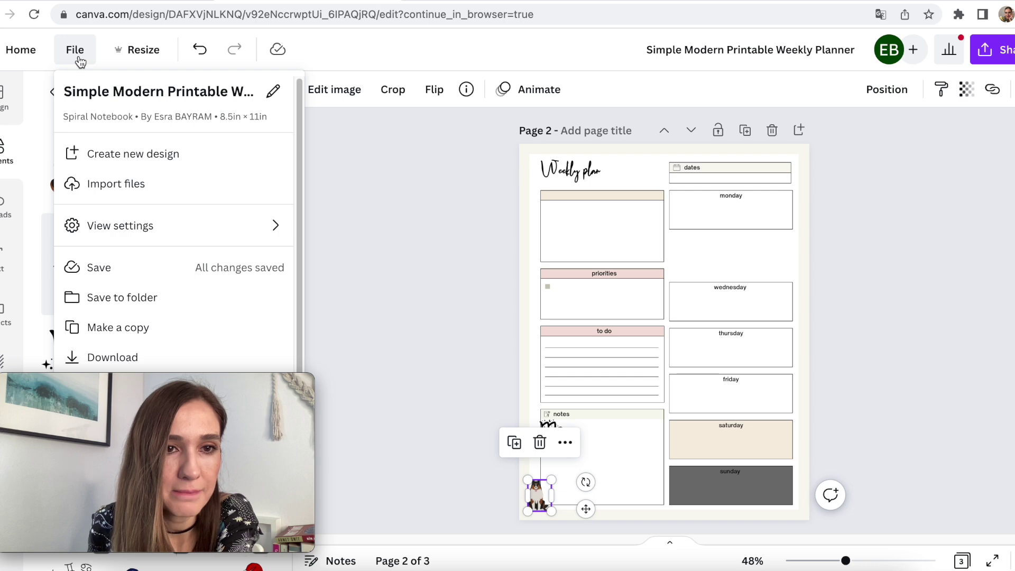
mouse_move(233, 233)
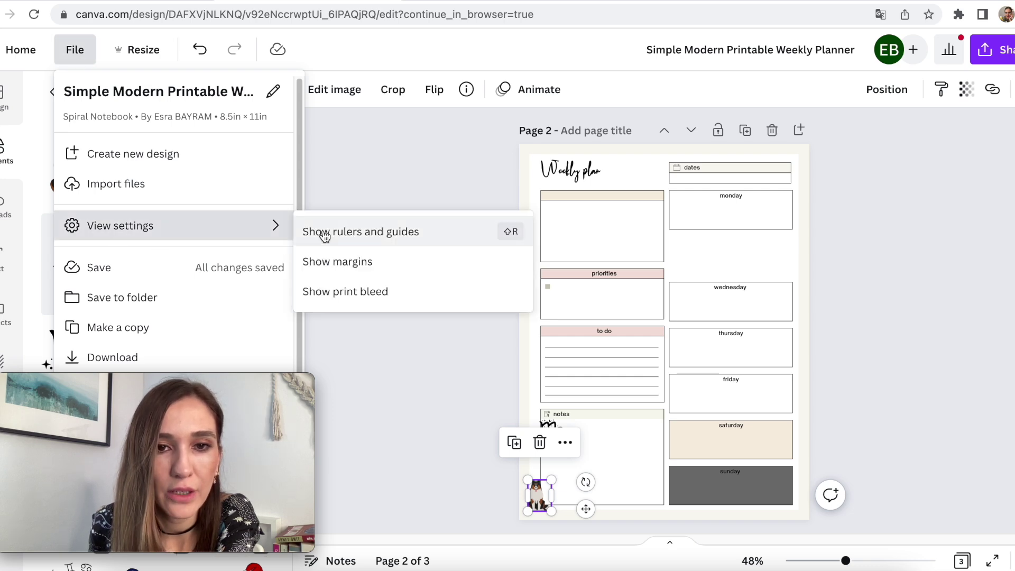
left_click(341, 244)
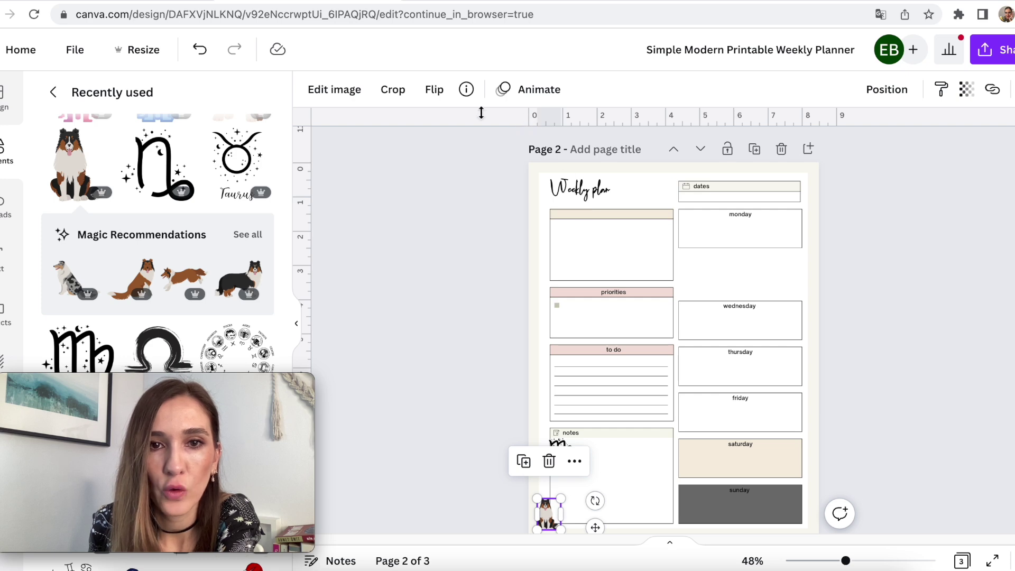
Step: Place a vertical guide along the first column's inner edge and a horizontal guide between the priorities and to do boxes
left_click_drag(317, 119, 675, 198)
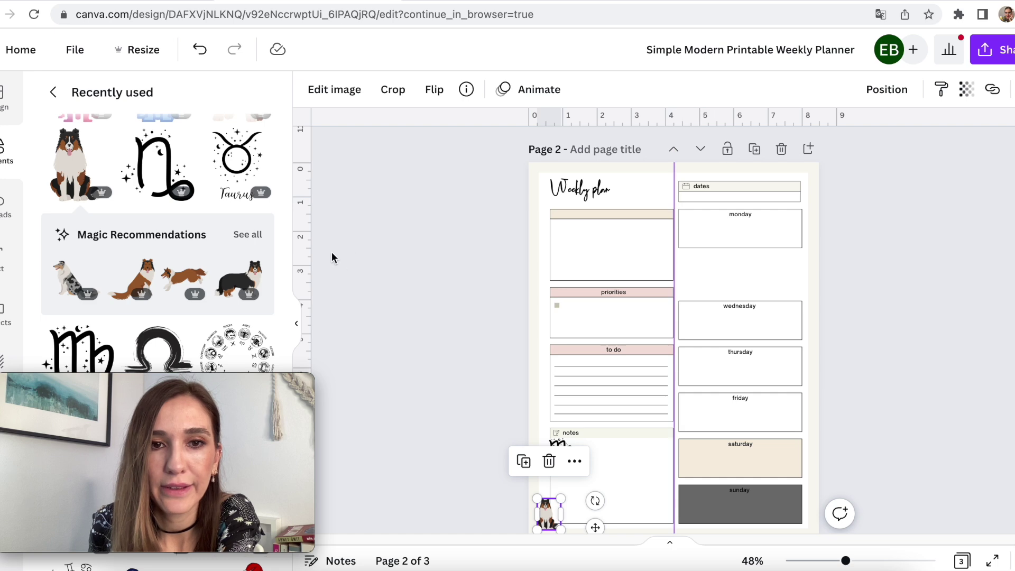
left_click_drag(477, 120, 526, 343)
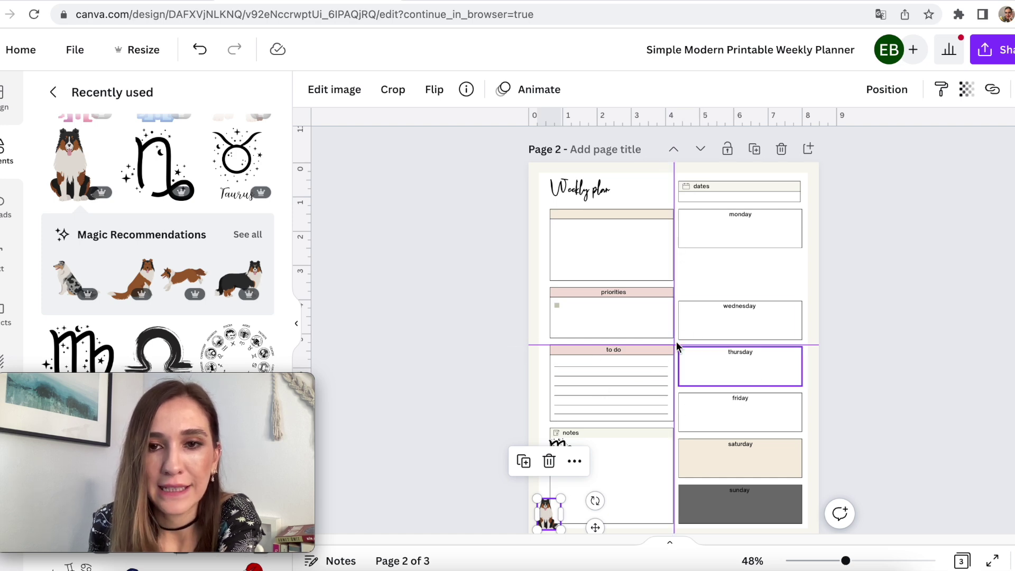
left_click(587, 251)
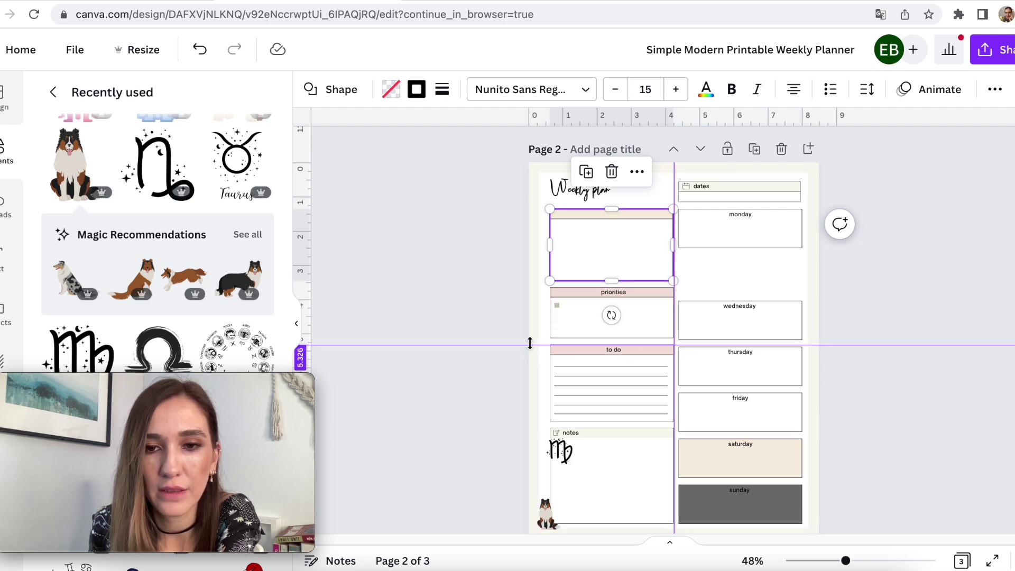
left_click_drag(532, 345, 531, 340)
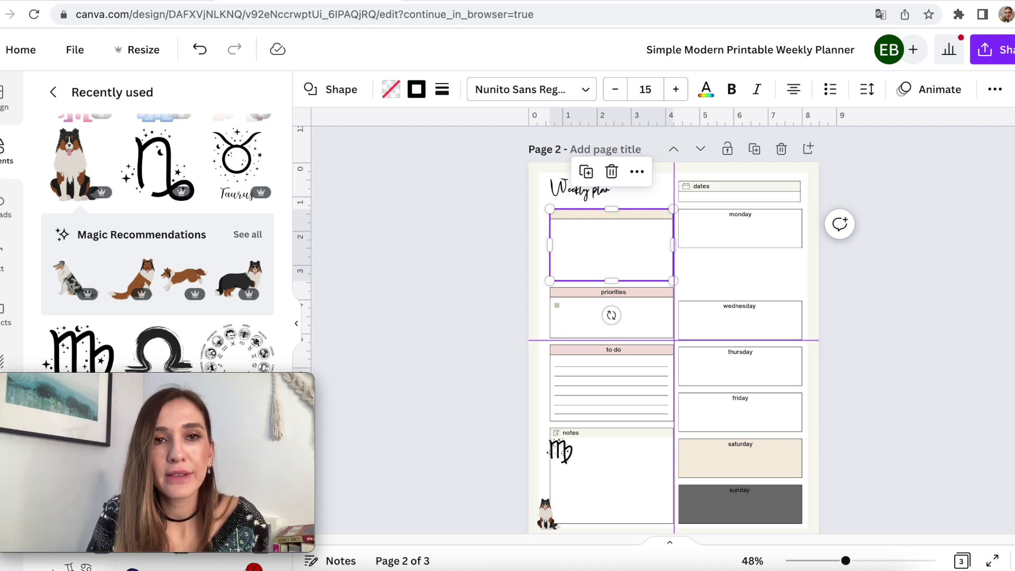
Step: Return to the browser page with the "weekly template" search results
left_click(438, 1)
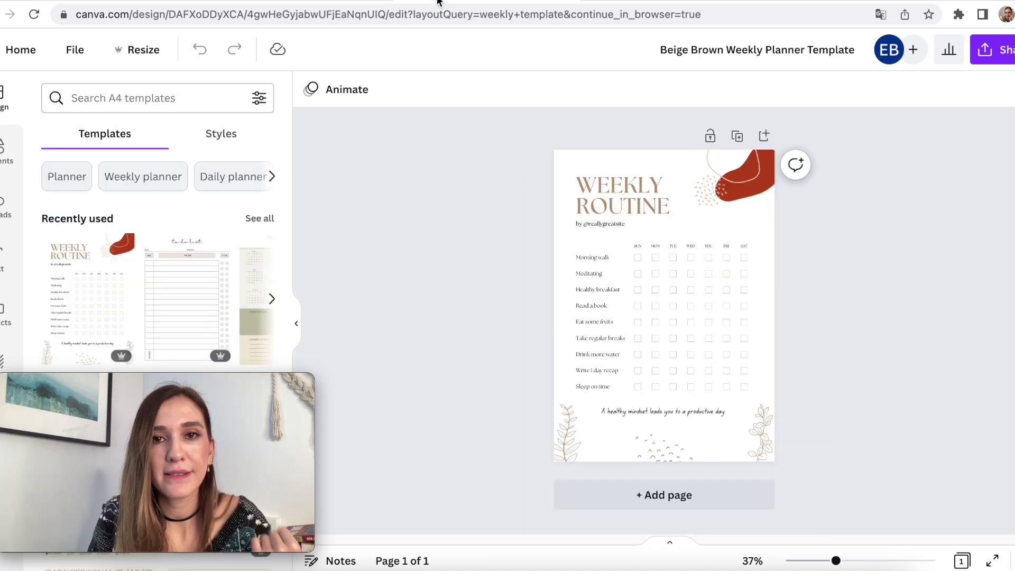
left_click(315, 2)
left_click(228, 1)
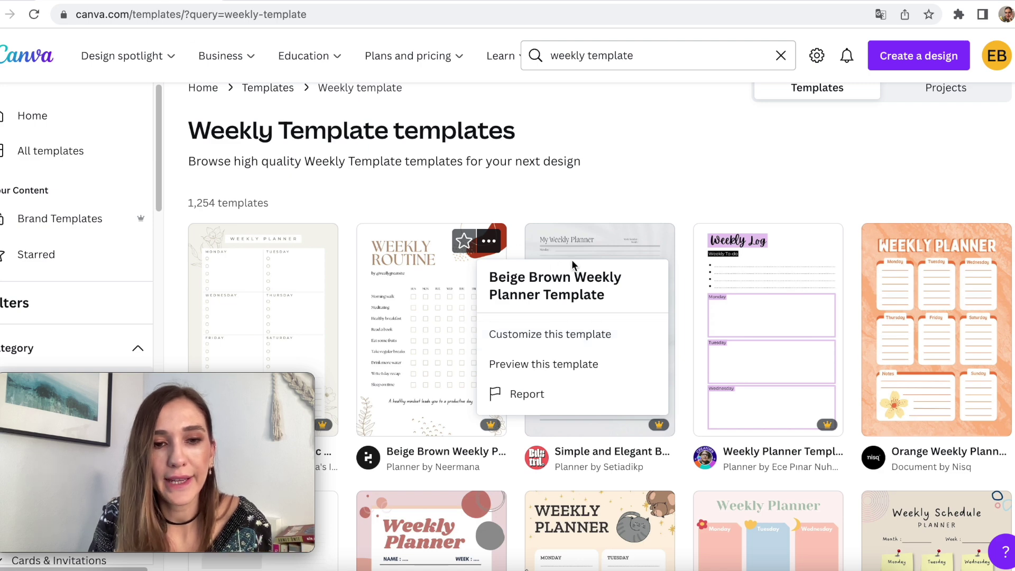
Step: Look through the full list of design types and preset sizes available for a new design
left_click(905, 53)
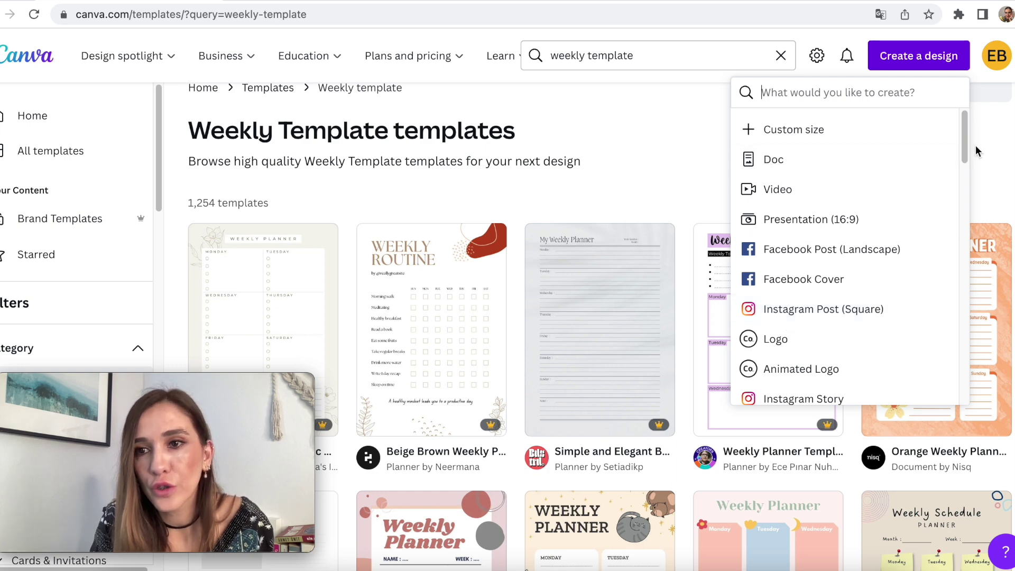
scroll(964, 148, "down", 2)
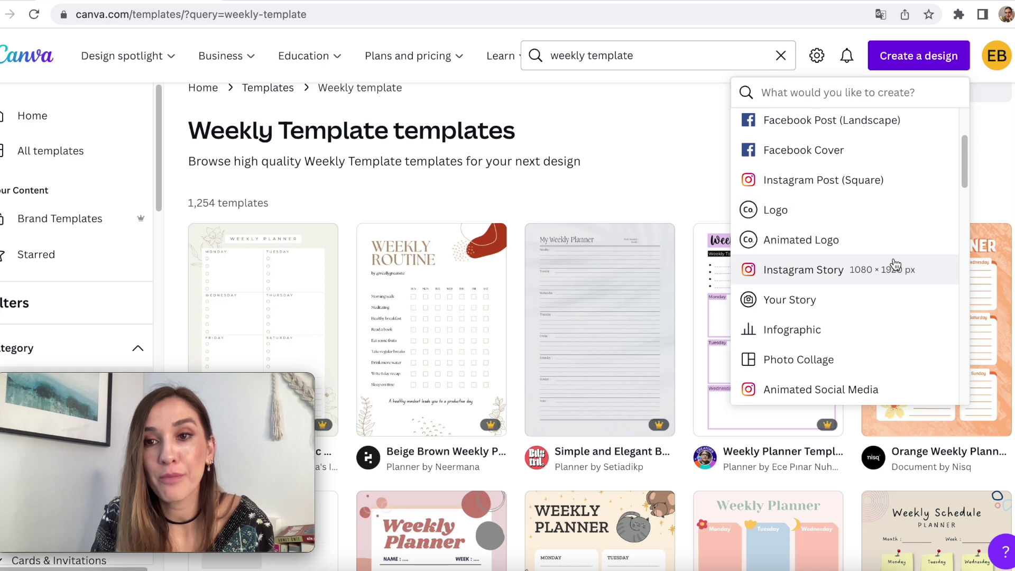
scroll(893, 264, "down", 5)
scroll(895, 264, "up", 10)
scroll(895, 265, "down", 5)
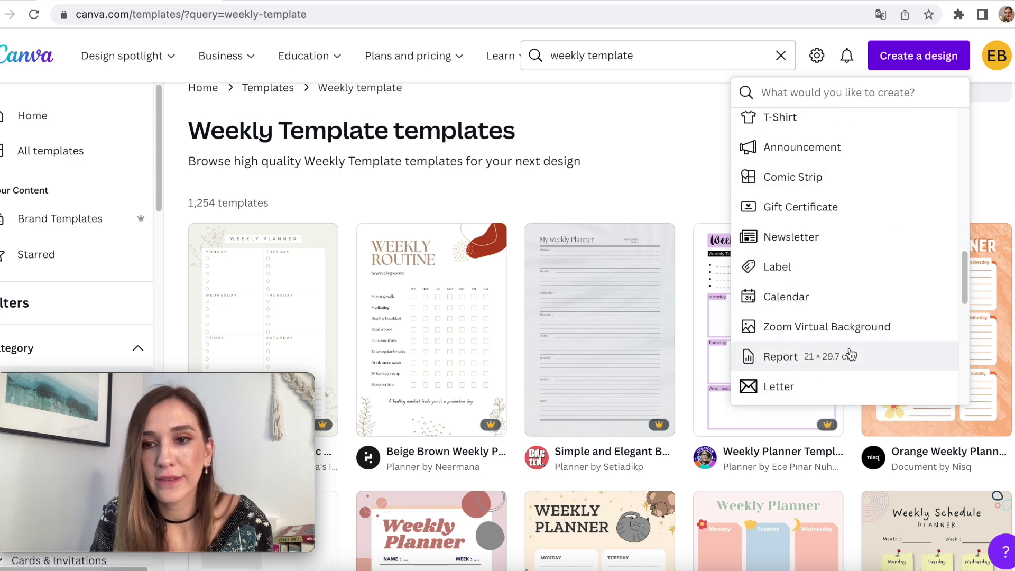
scroll(852, 355, "down", 5)
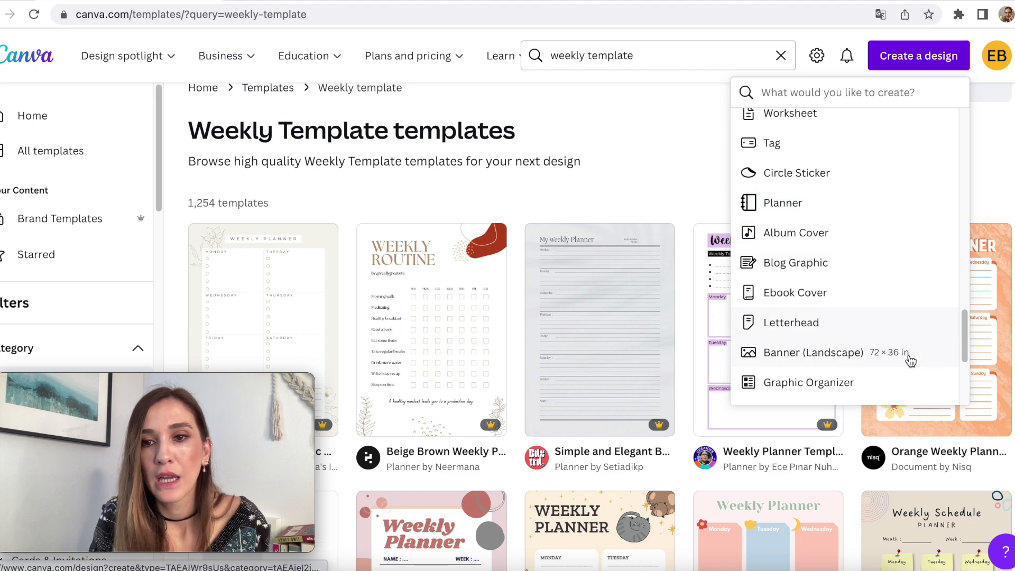
left_click_drag(963, 352, 959, 433)
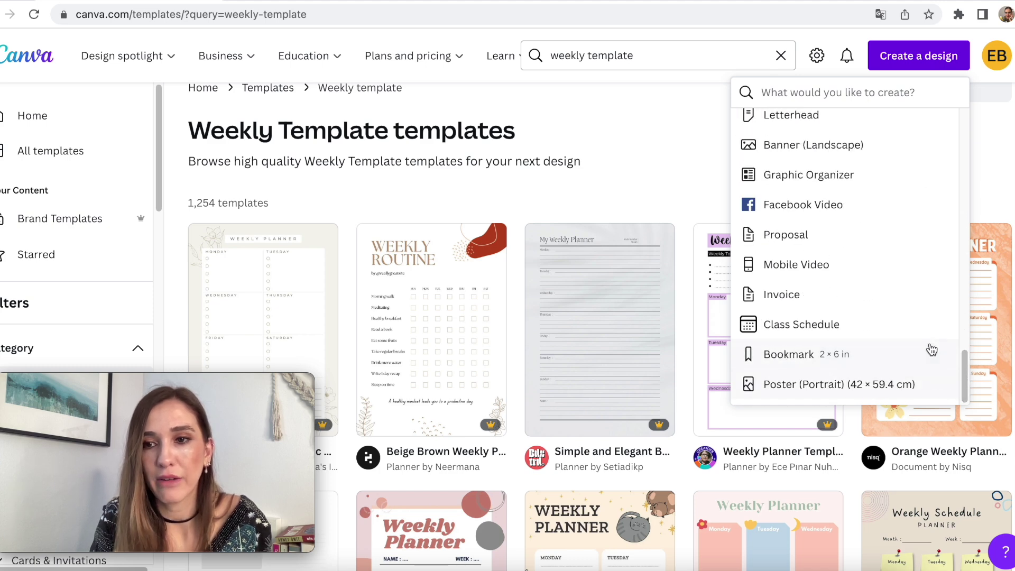
left_click_drag(966, 381, 917, 132)
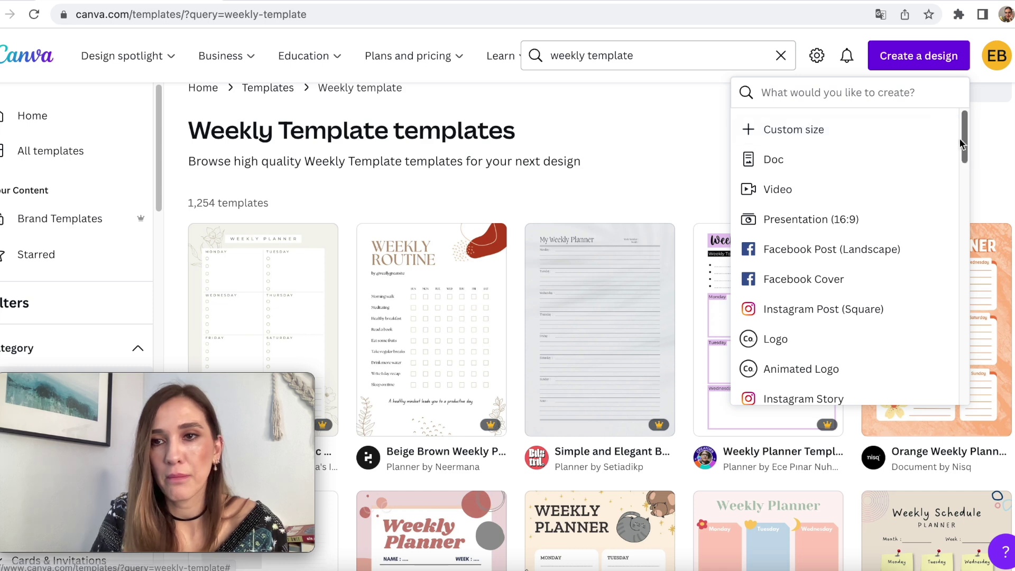
Step: Start a new design with a custom size and choose inches as the unit
left_click(890, 45)
left_click(893, 47)
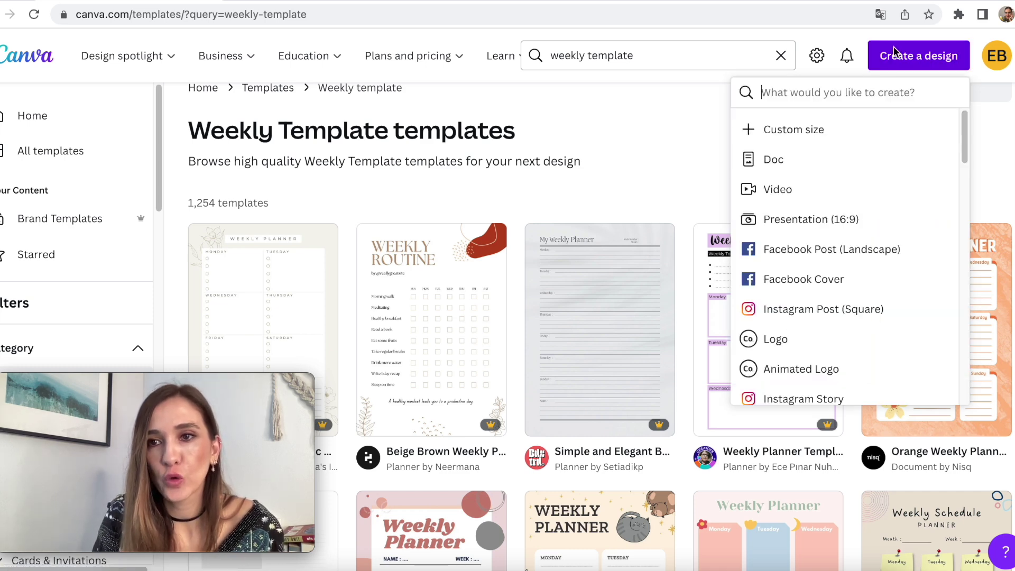
left_click(808, 134)
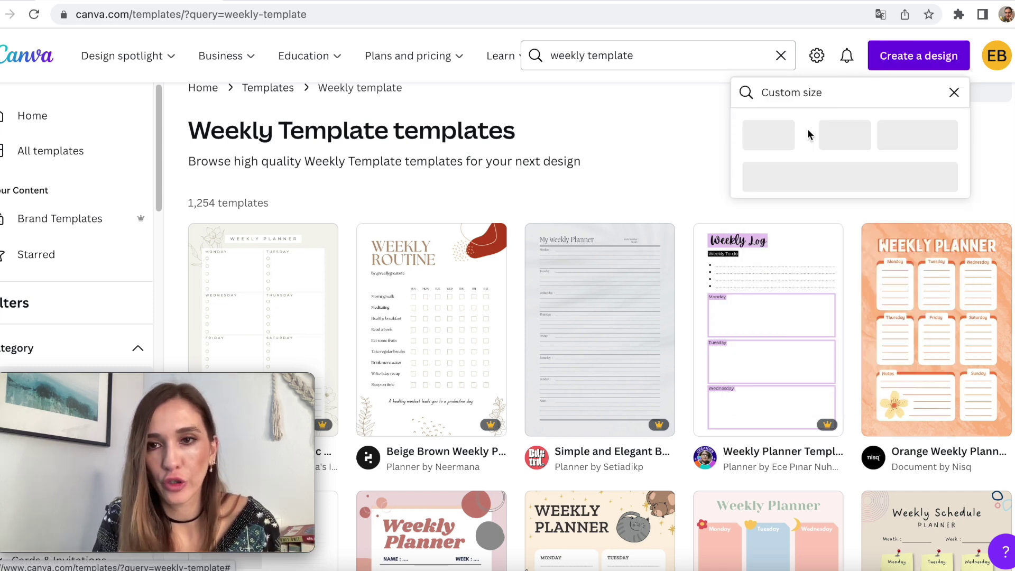
left_click(879, 164)
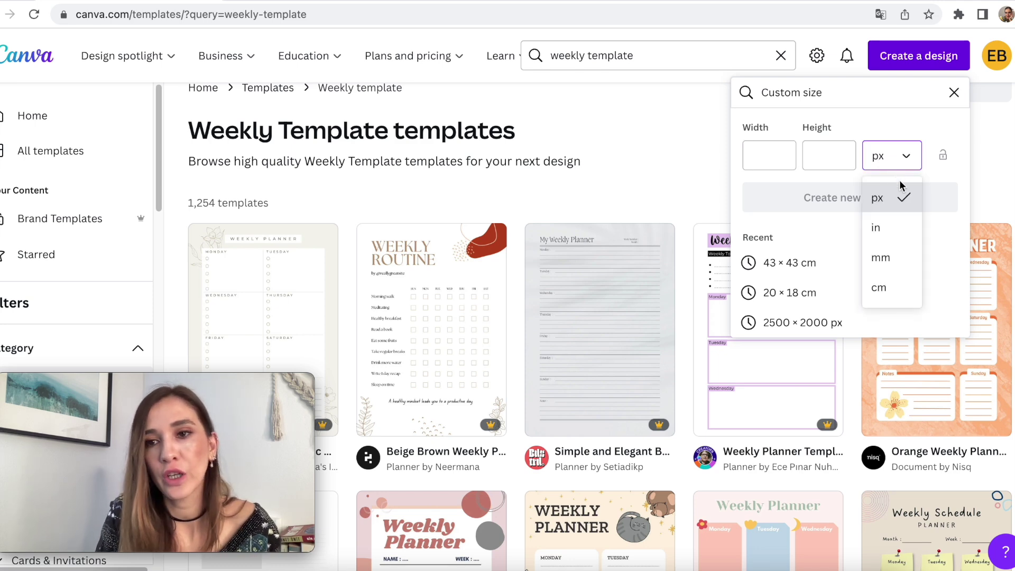
left_click(893, 228)
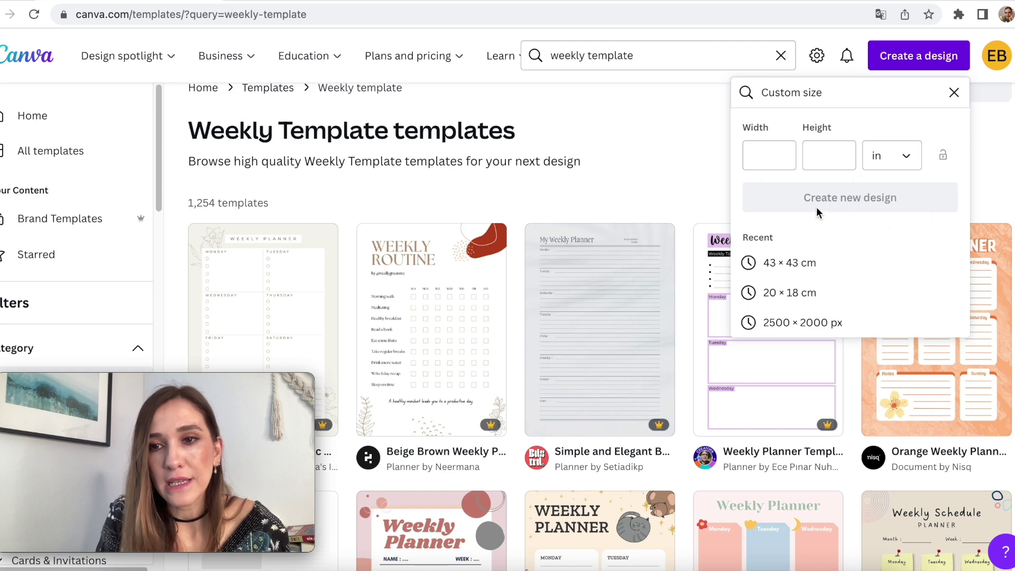
Step: Set the custom size to 8.5 in wide by 11 in high, create the design and continue in the browser
left_click(752, 154)
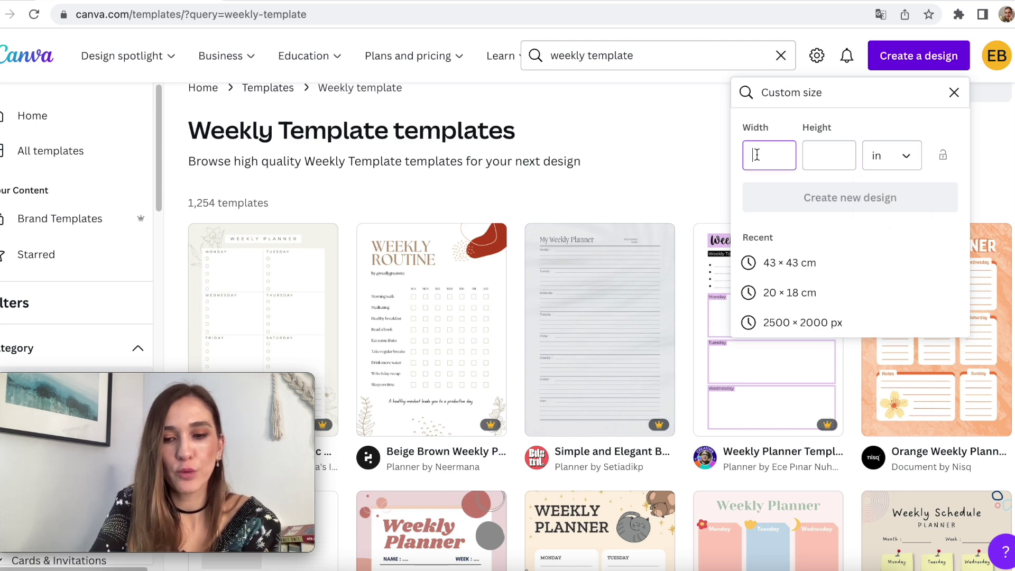
type("8.5")
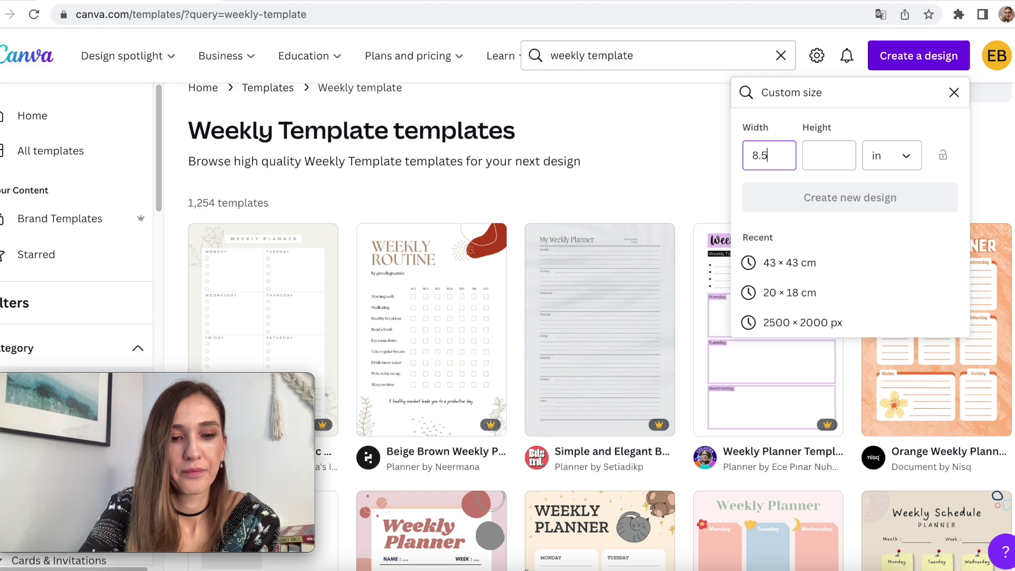
key("Tab")
type("11")
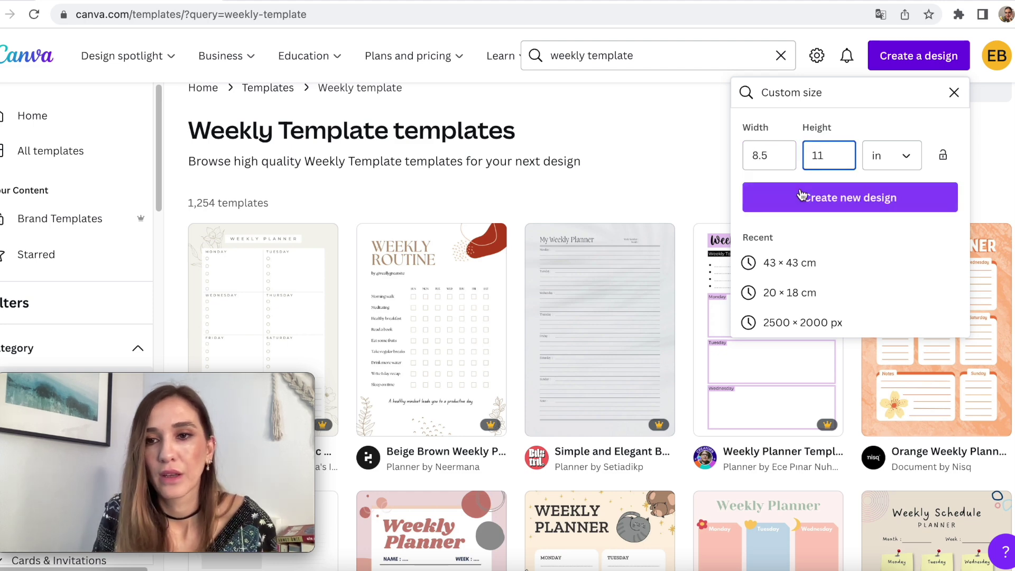
left_click(827, 198)
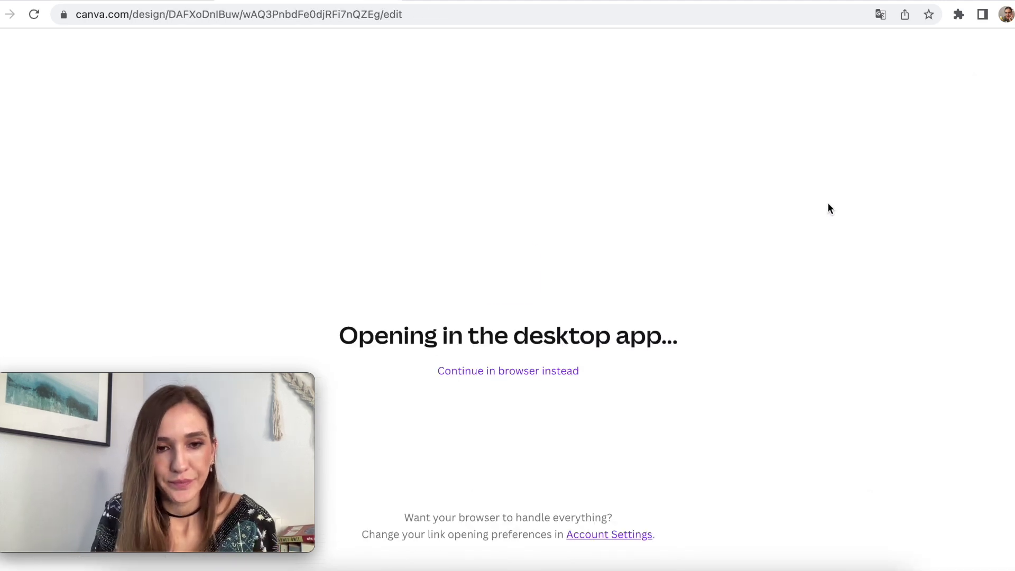
left_click(531, 373)
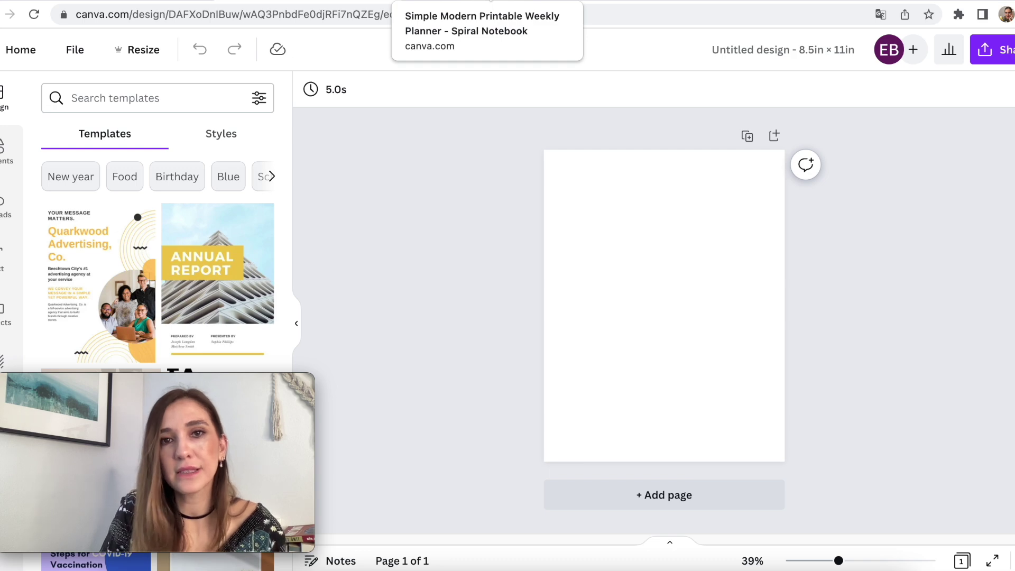
Step: Return to the Simple Modern Printable Weekly Planner and examine the title, leaf decorations and layout on its first two pages
left_click(475, 1)
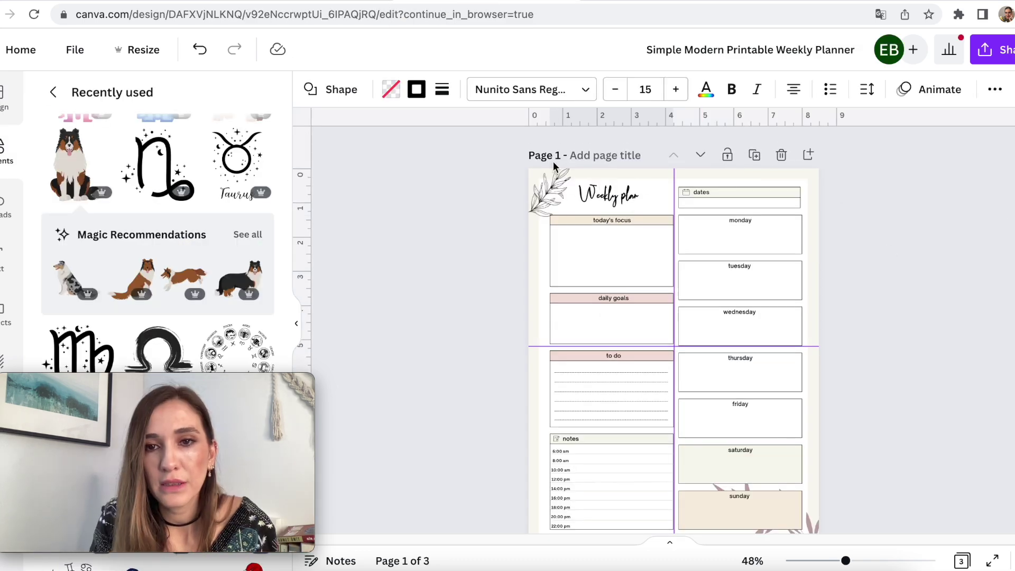
left_click(610, 204)
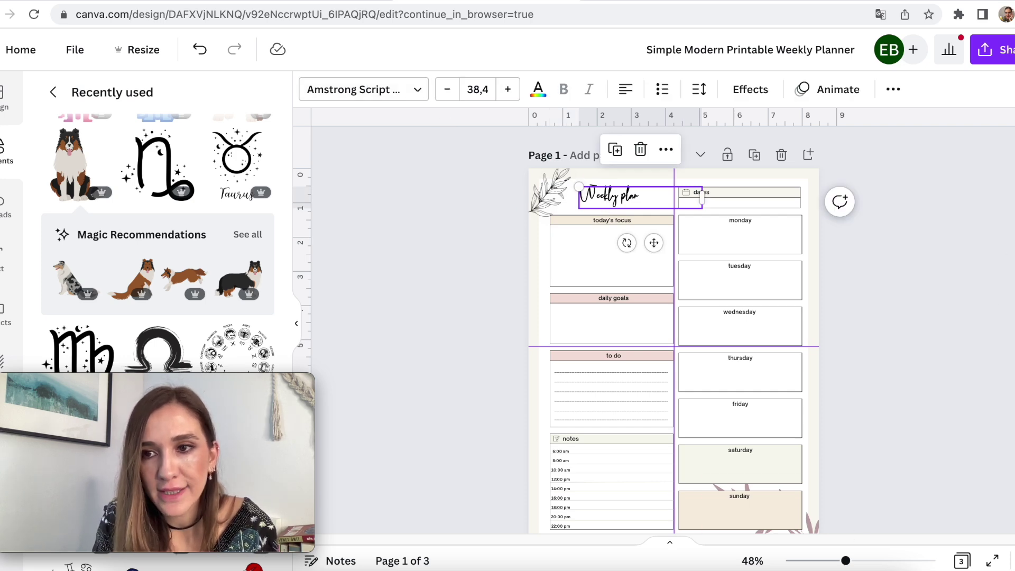
scroll(680, 317, "down", 3)
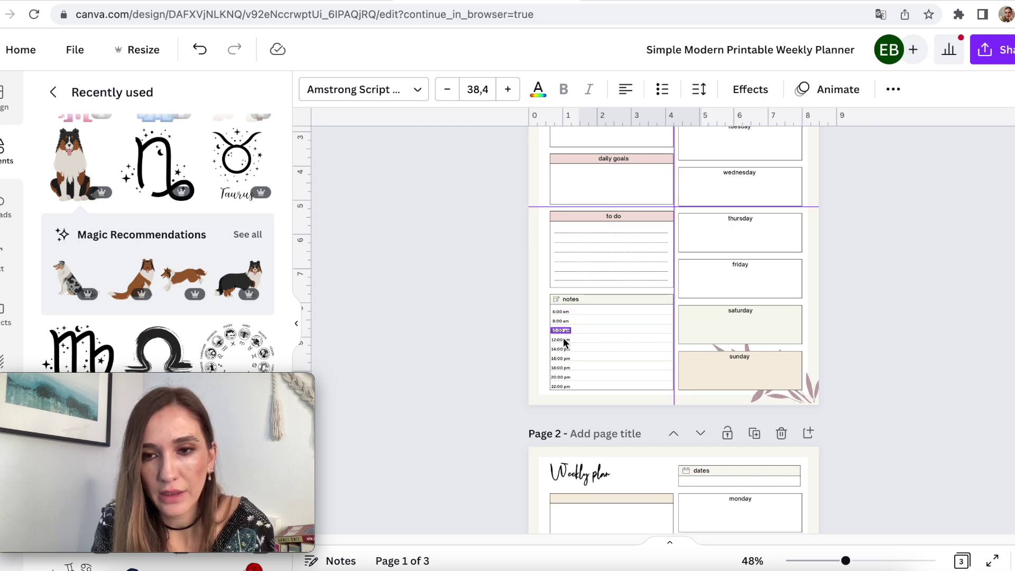
left_click(800, 398)
scroll(674, 327, "up", 3)
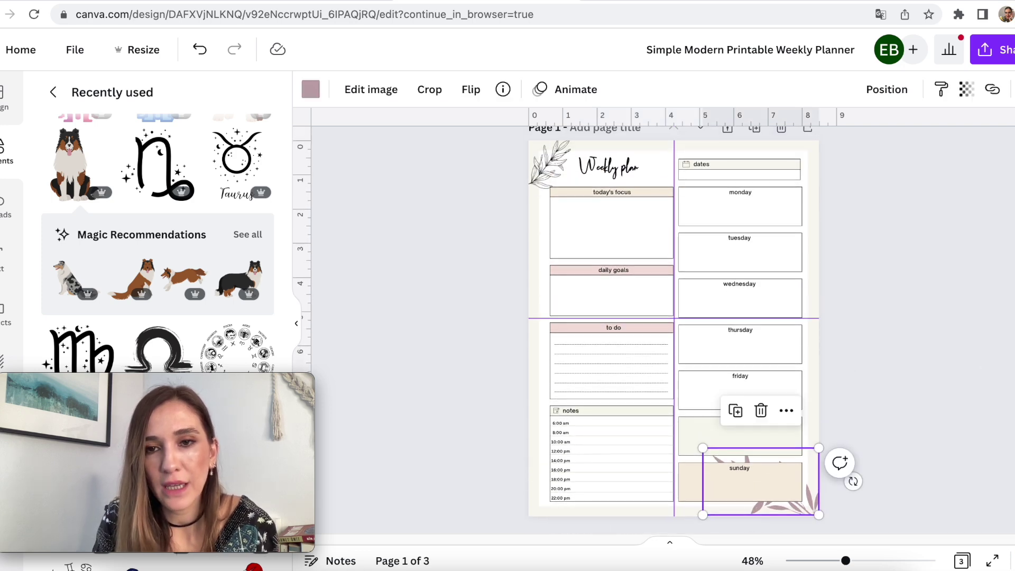
scroll(854, 482, "down", 10)
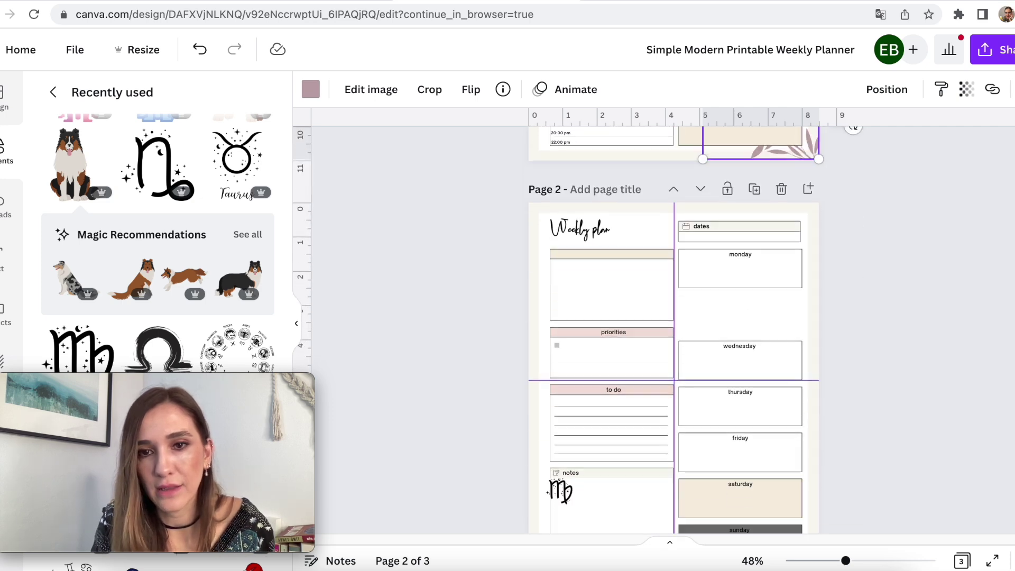
scroll(674, 328, "down", 1)
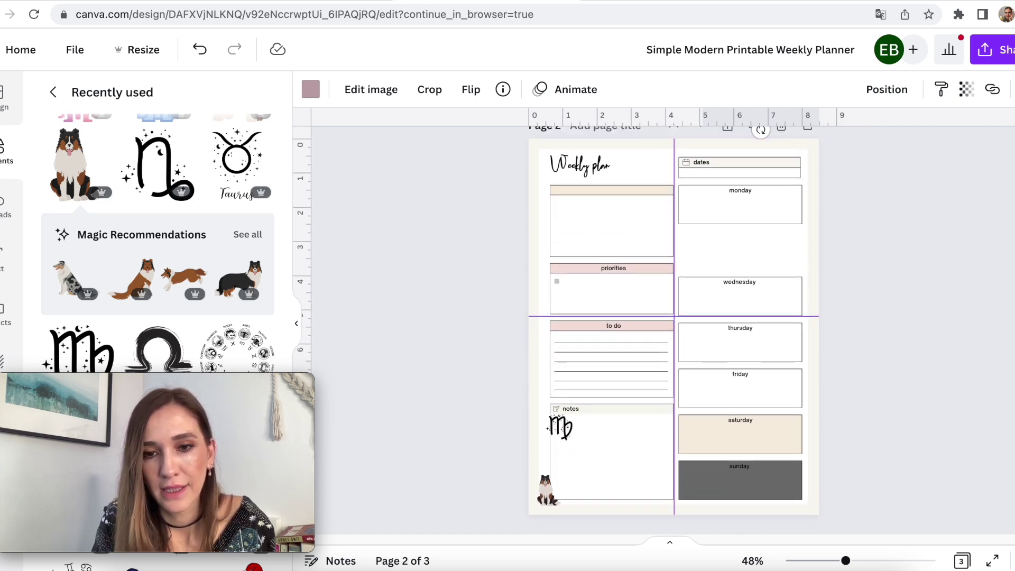
scroll(674, 328, "down", 1)
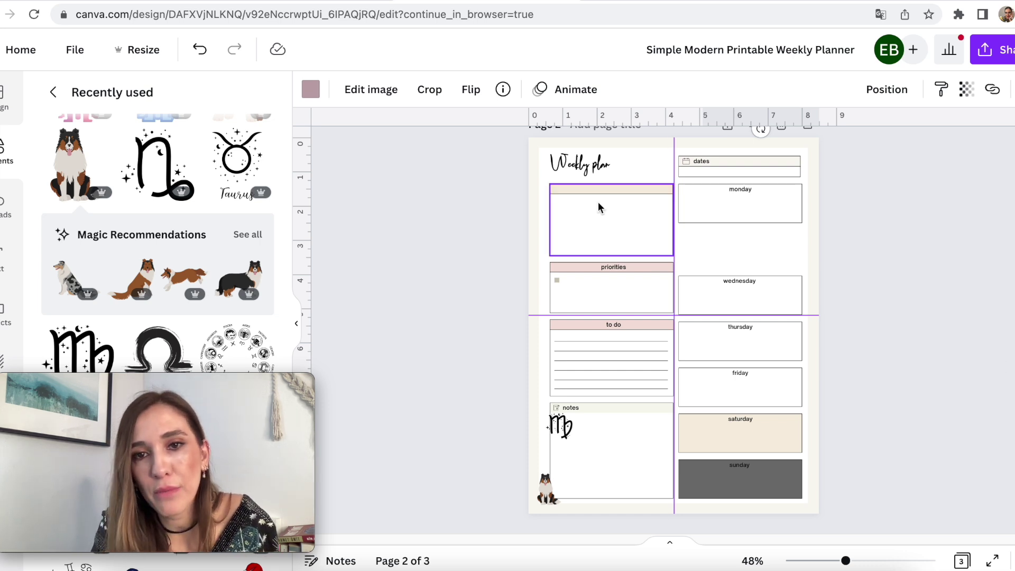
Step: Change the "Weekly plan" title on page 2 to Open Sauce SemiBold and reposition it above the first column
left_click(602, 166)
left_click(375, 87)
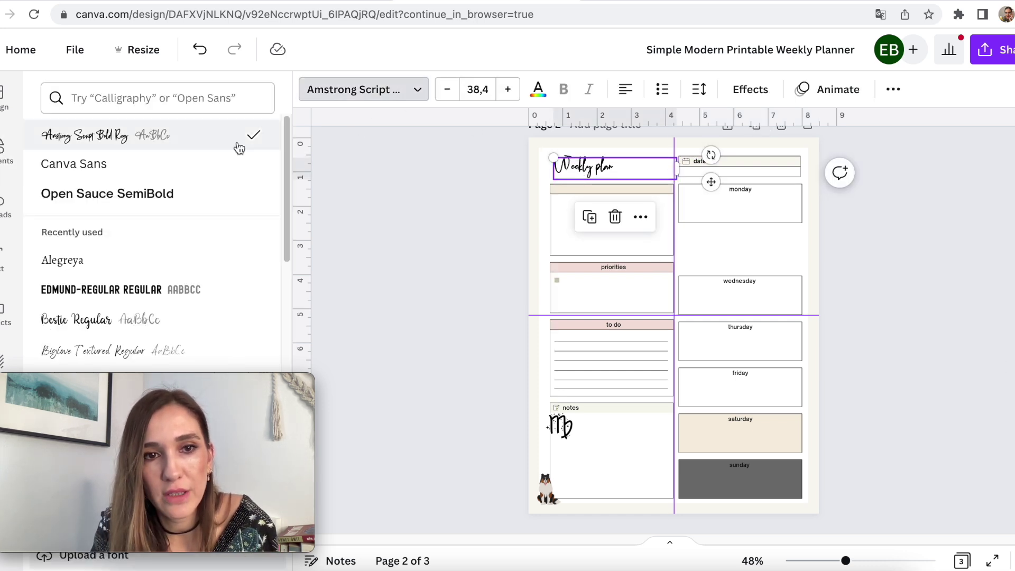
left_click(190, 192)
left_click_drag(618, 176, 601, 172)
Step: Enlarge the dog illustration on page 2 slightly, tilt it clockwise and send it to the back
left_click(537, 494)
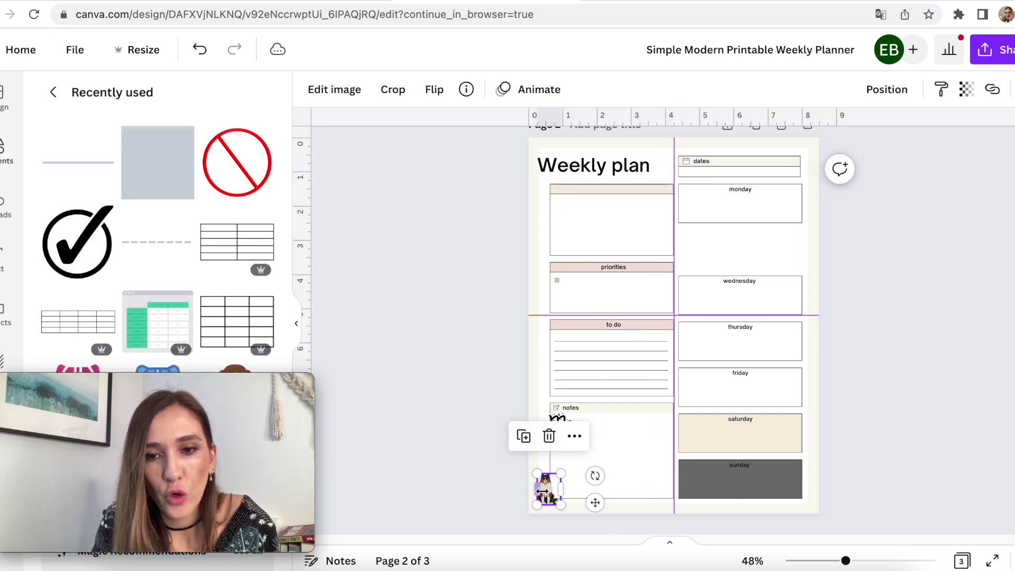
left_click_drag(560, 472, 719, 559)
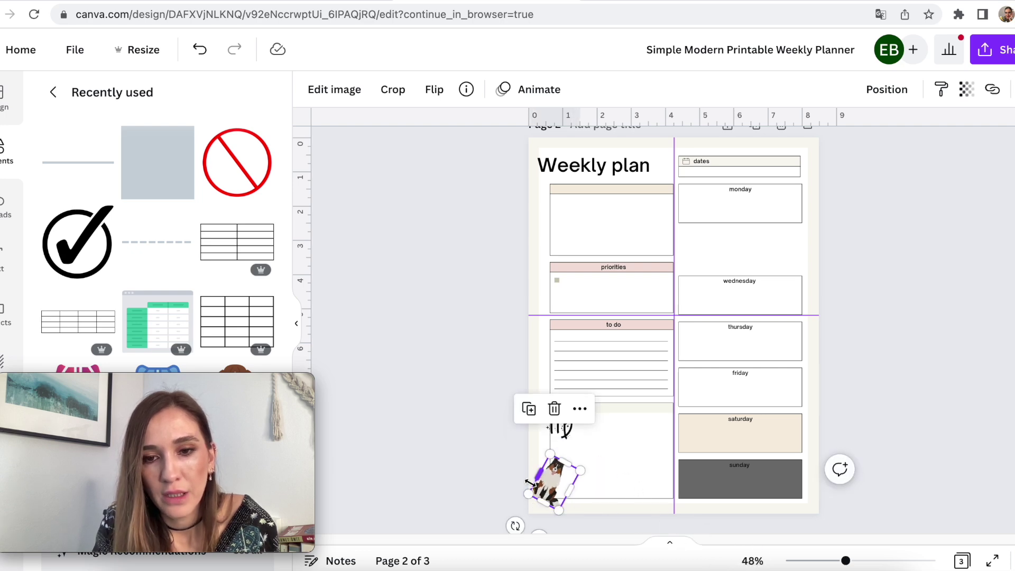
left_click(562, 481)
left_click(568, 482)
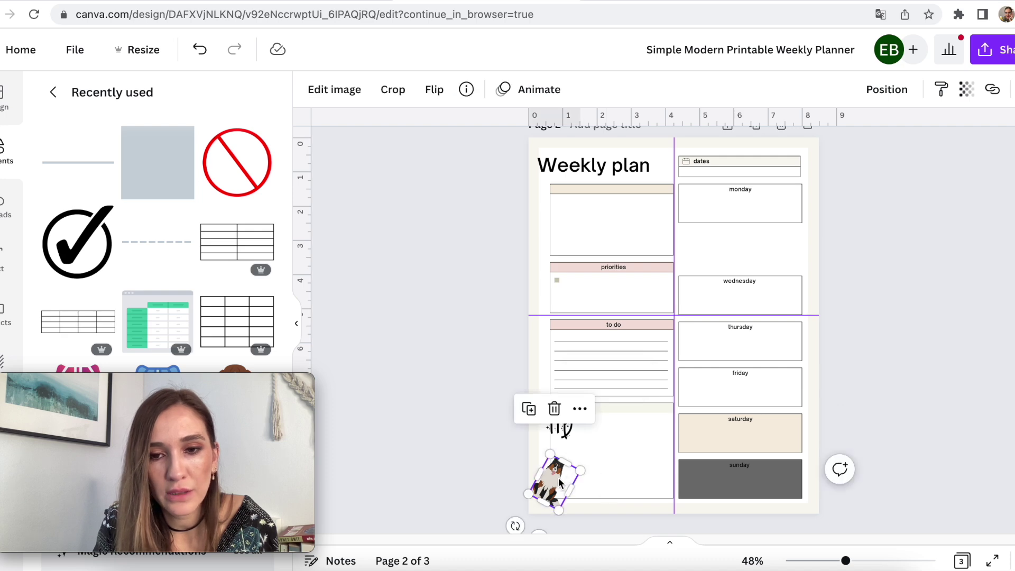
right_click(560, 482)
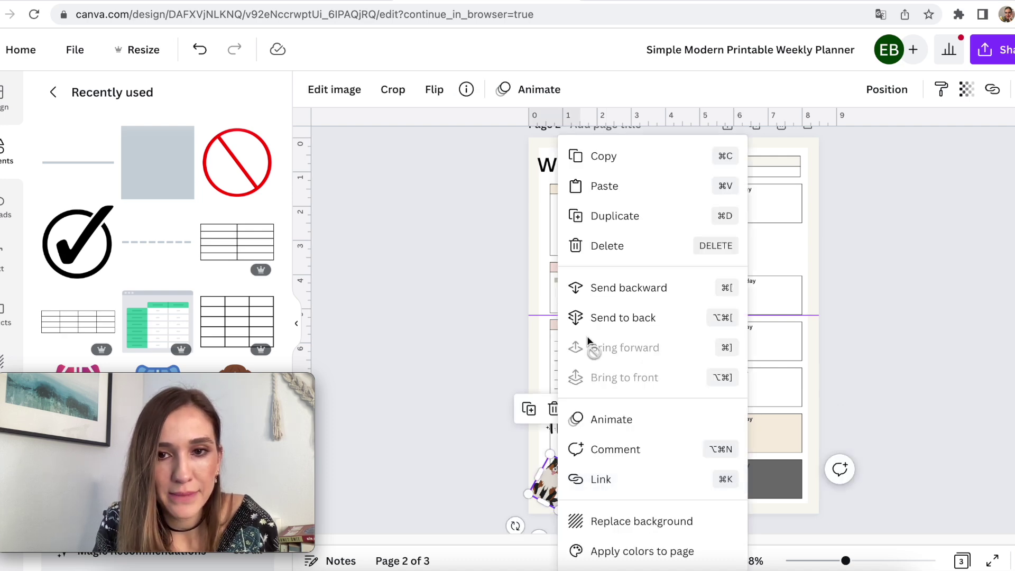
left_click(582, 319)
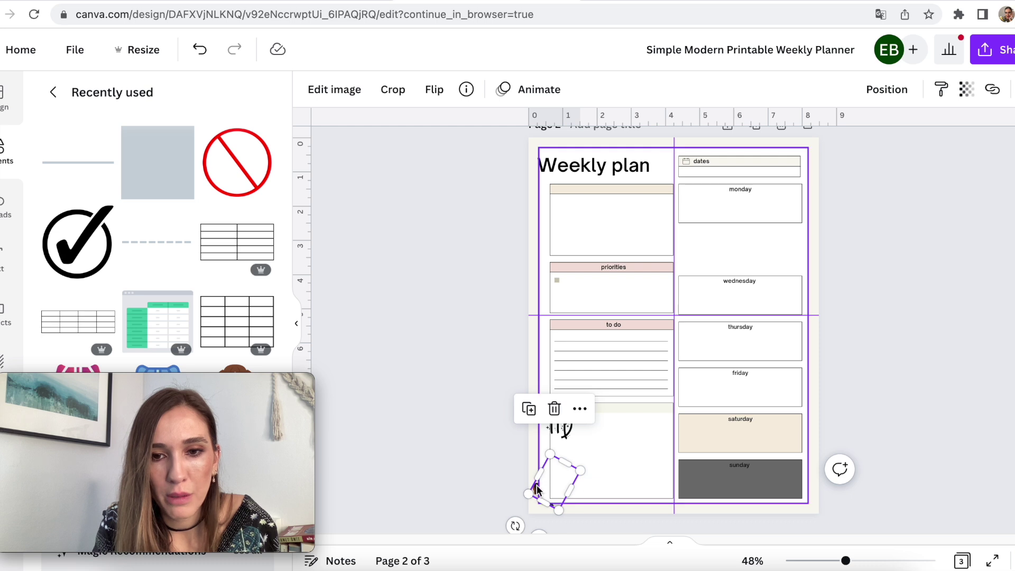
Step: Move the dog illustration partly past the page's left edge, enlarge it and bring it to the front
left_click_drag(532, 486, 454, 478)
left_click_drag(535, 465, 549, 394)
right_click(535, 395)
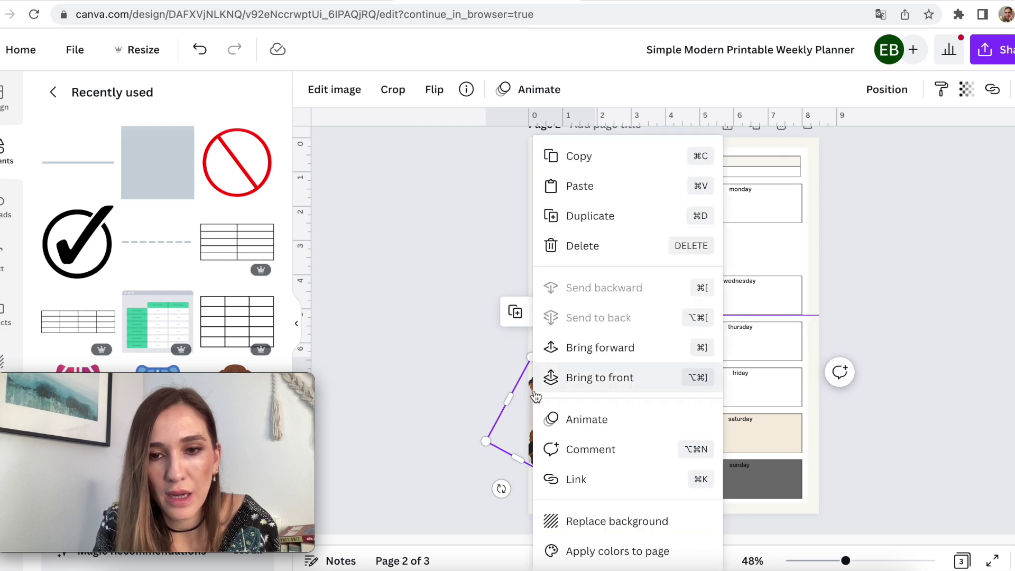
left_click(581, 383)
Step: Move the dog illustration fully onto page 2, rotate it nearly upright and place it over the priorities box
left_click_drag(527, 402, 593, 402)
left_click_drag(558, 479, 596, 486)
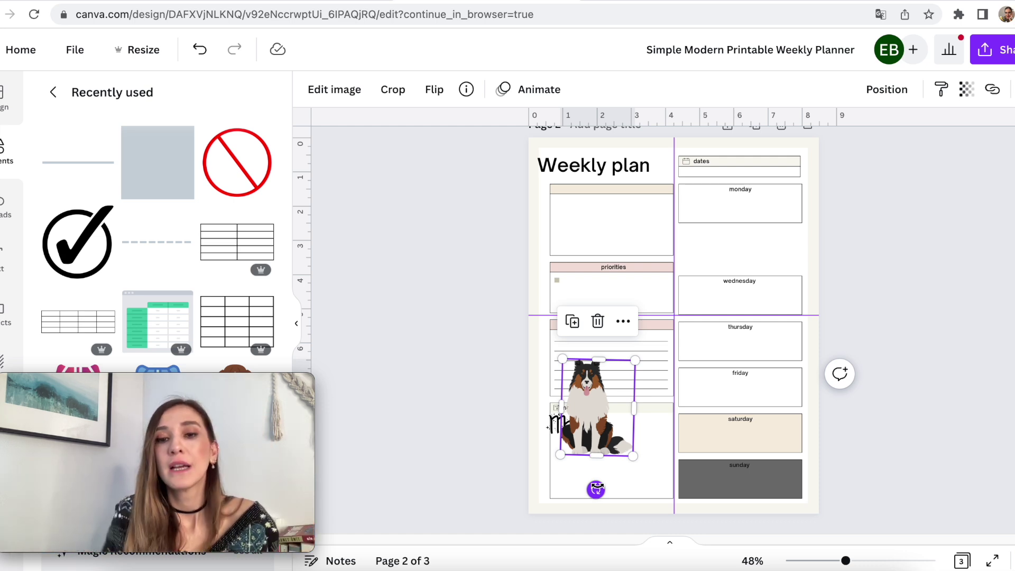
left_click_drag(586, 432, 596, 288)
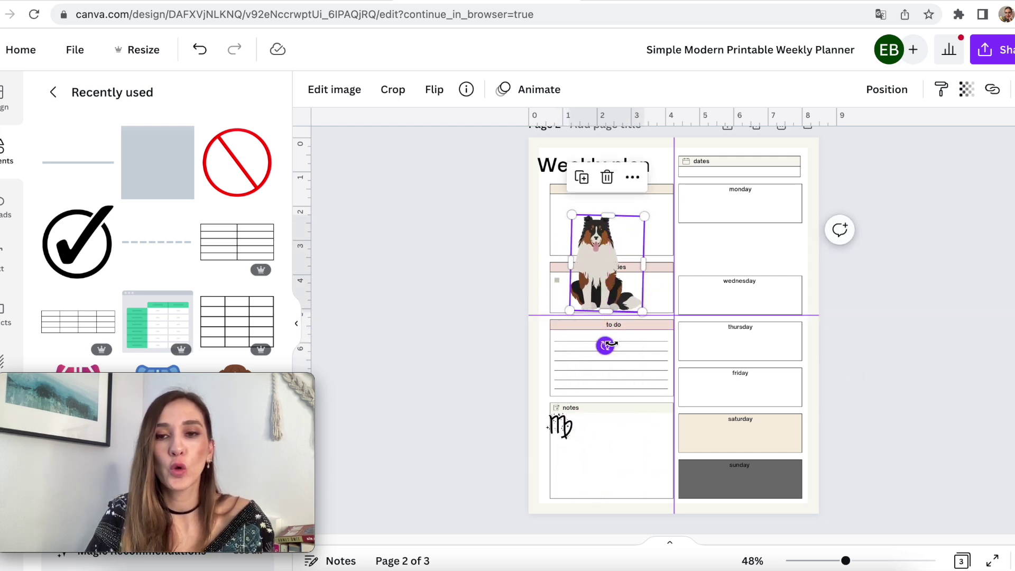